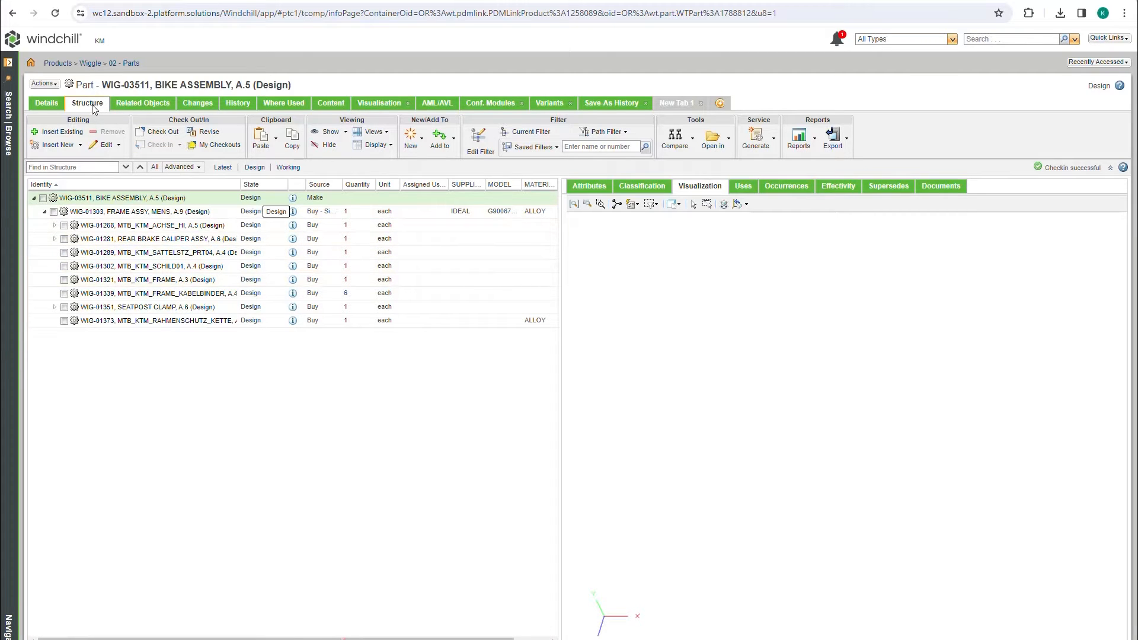
- Export the bike assembly as an importable XLS spreadsheet named bike_assy_01, including Parts and BOM
left_click(53, 85)
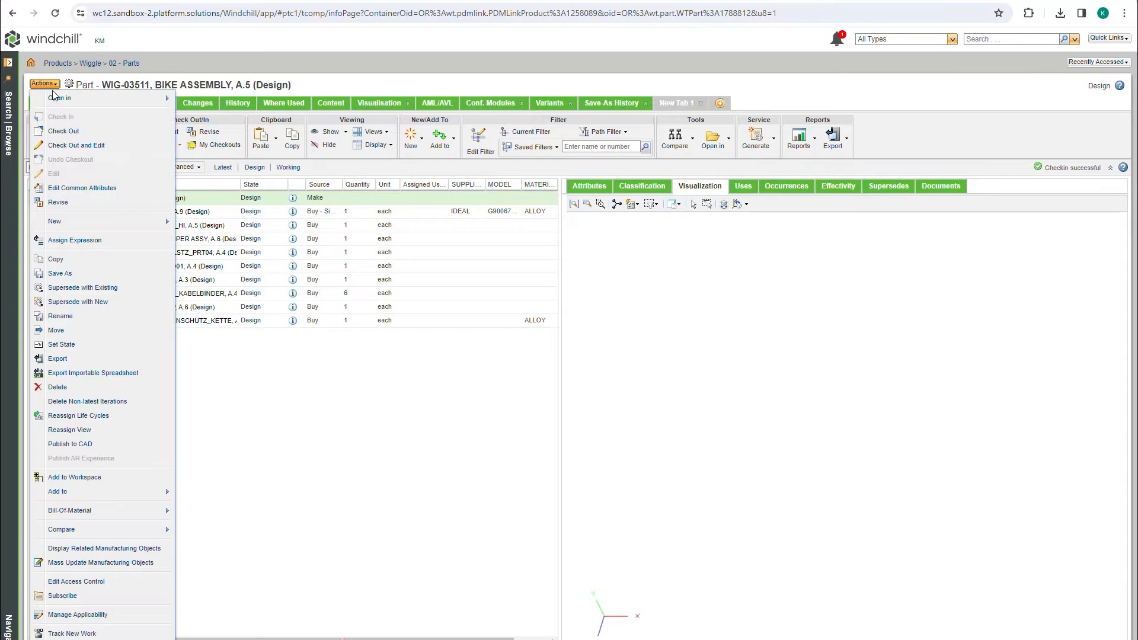
left_click(86, 374)
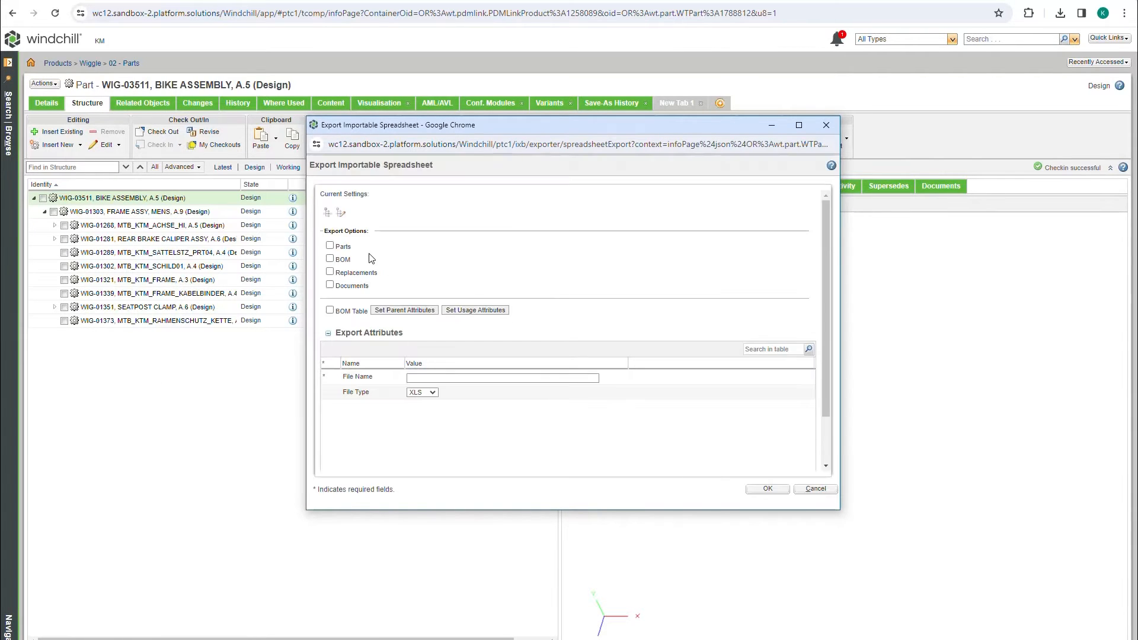
left_click(329, 246)
left_click(329, 259)
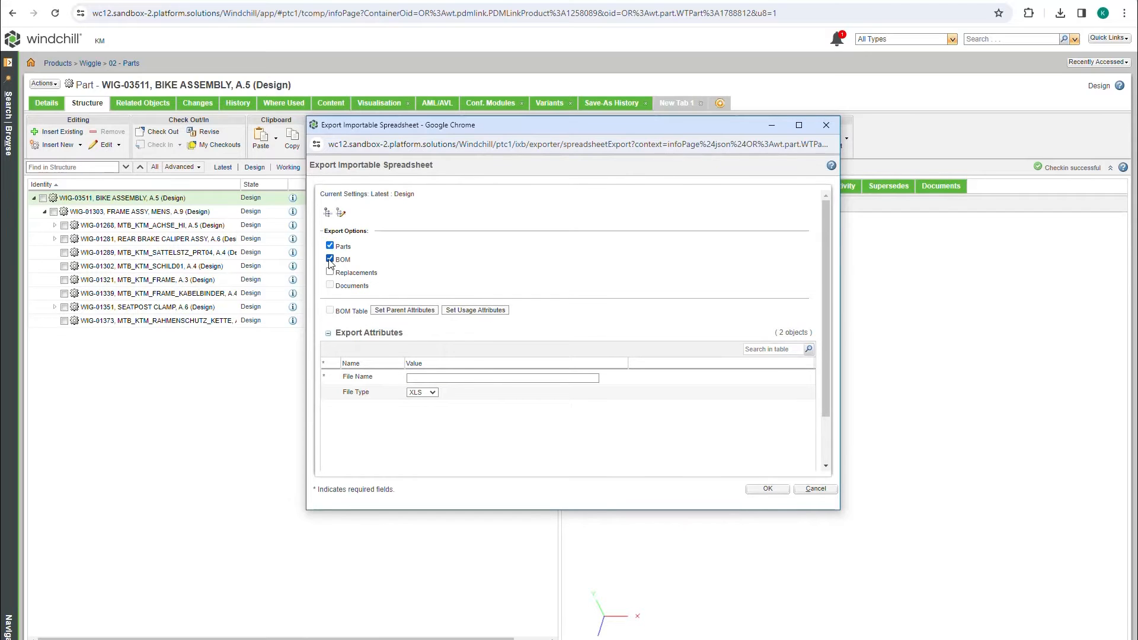
left_click(459, 379)
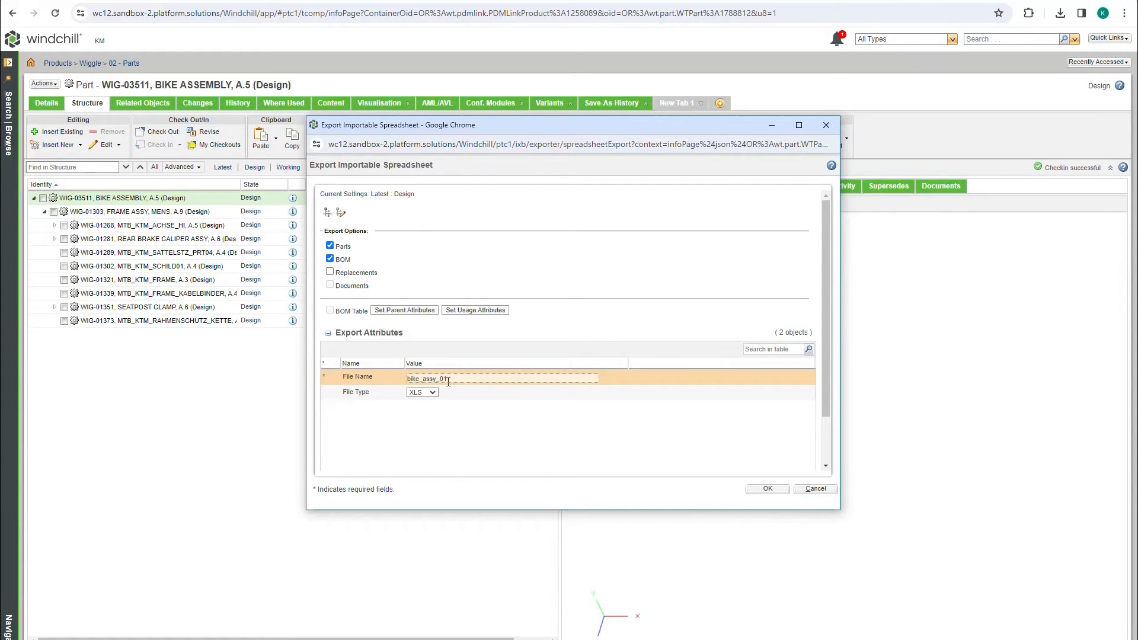
left_click(765, 488)
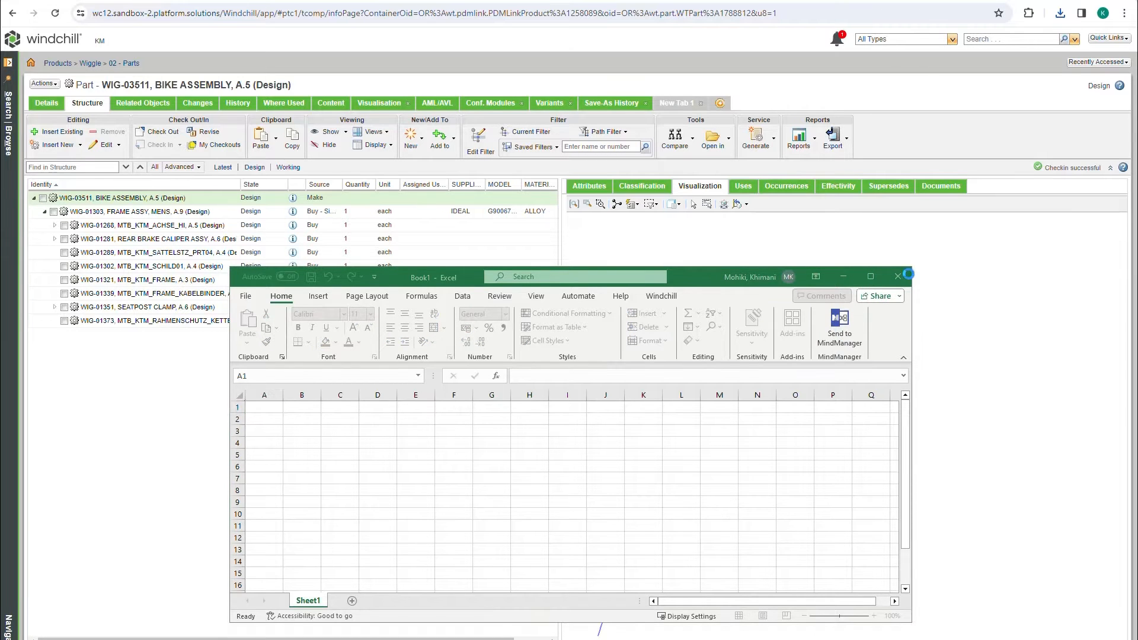
- Enable editing in the exported Excel workbook and review the levels, numbers and actions on its BOM sheet
left_click(883, 278)
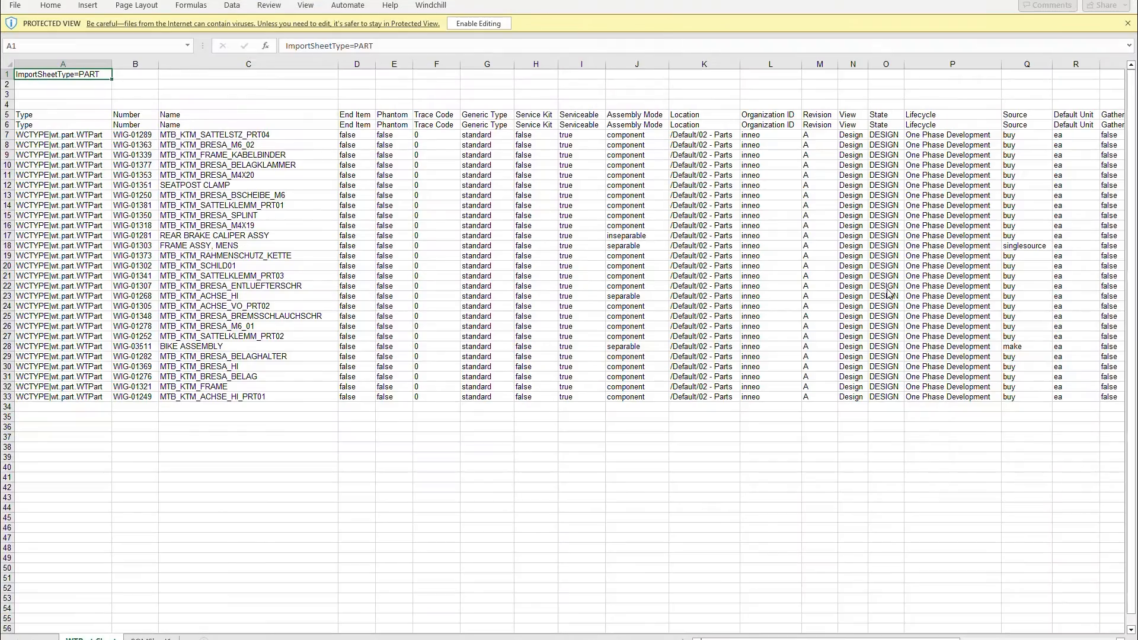
left_click(486, 23)
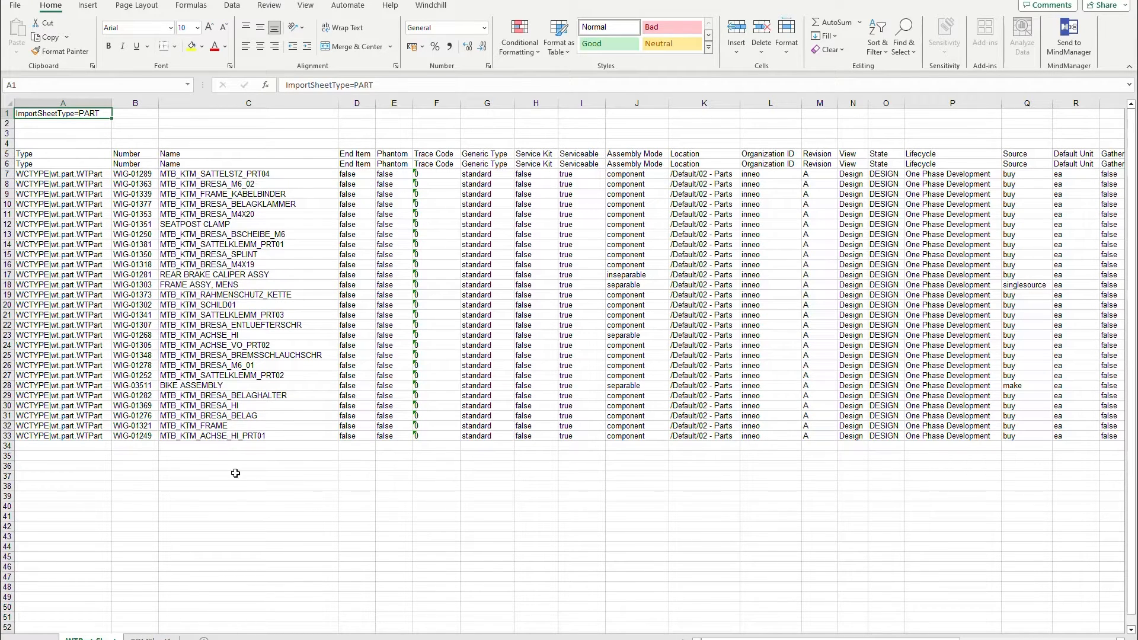
left_click(152, 639)
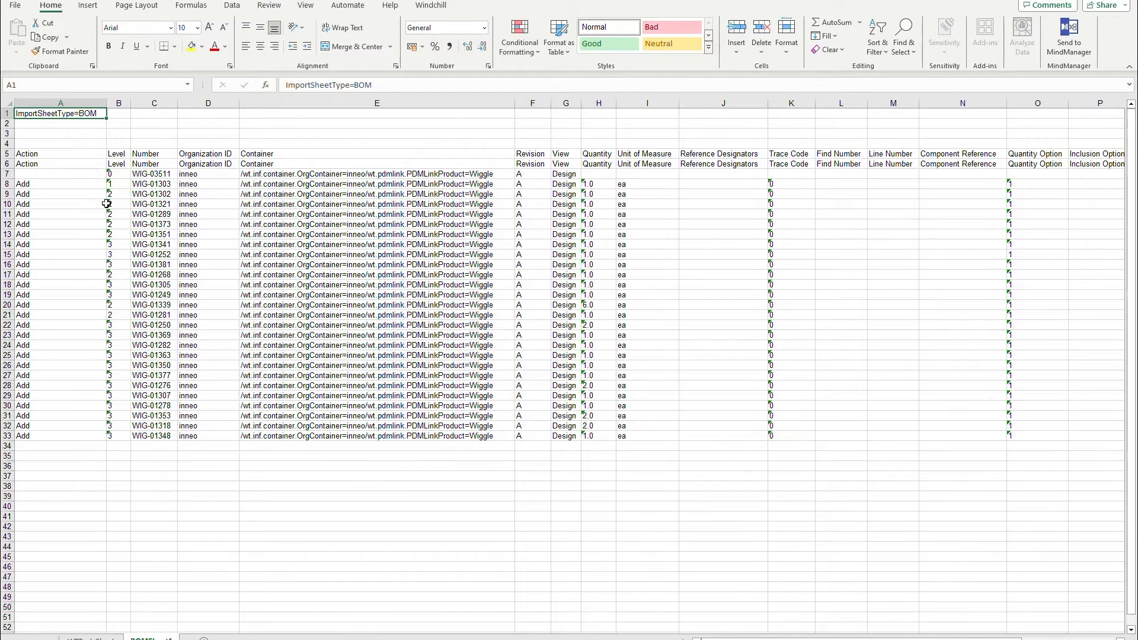
left_click_drag(120, 177, 152, 437)
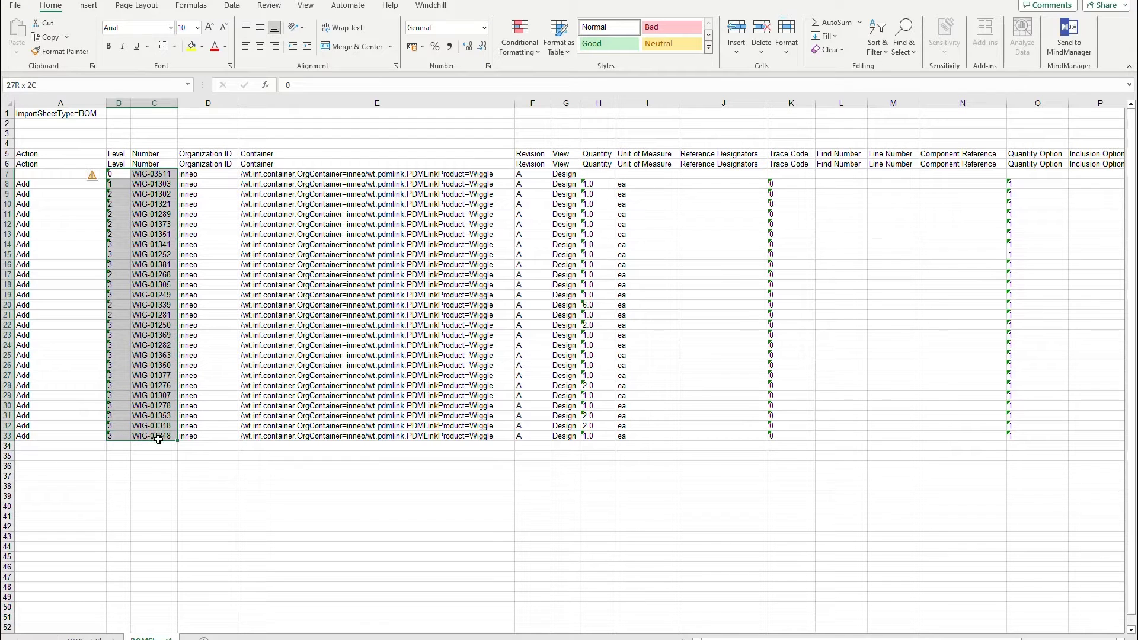
left_click(36, 186)
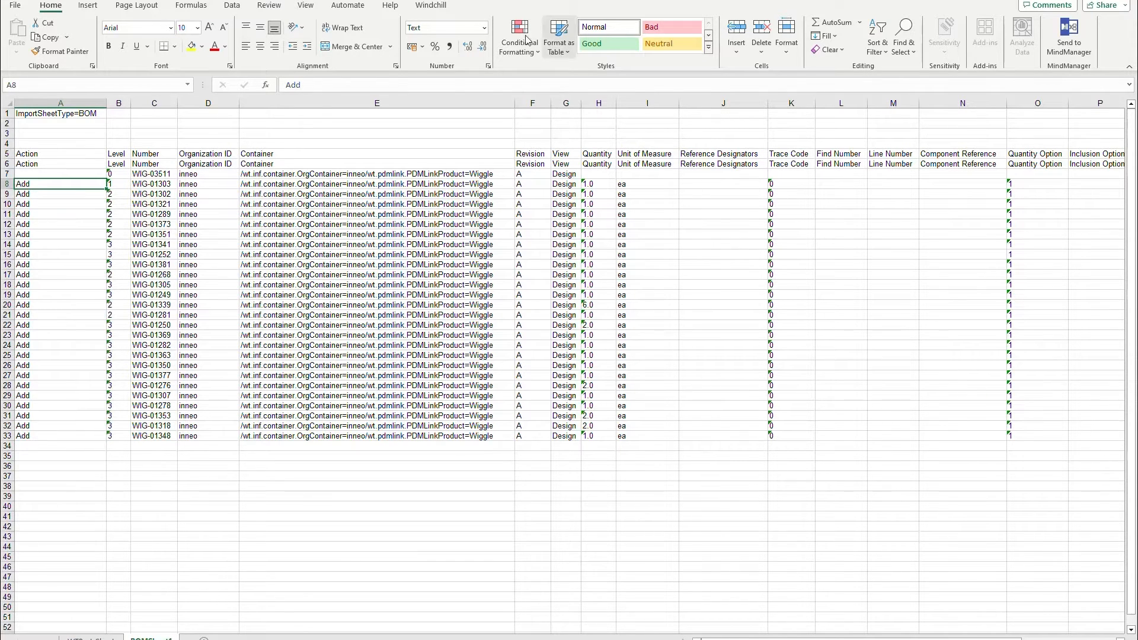
- Switch back to Windchill and filter the contents of the 02 - Parts folder by *wheel*
left_click_drag(594, 18, 708, 20)
left_click(104, 423)
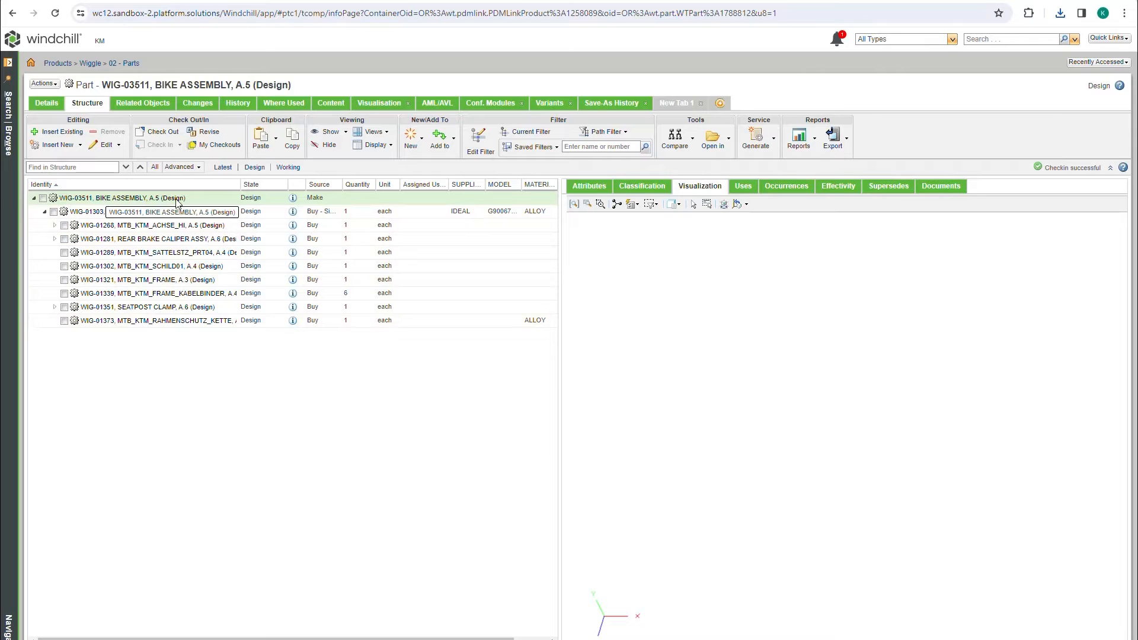
left_click(131, 63)
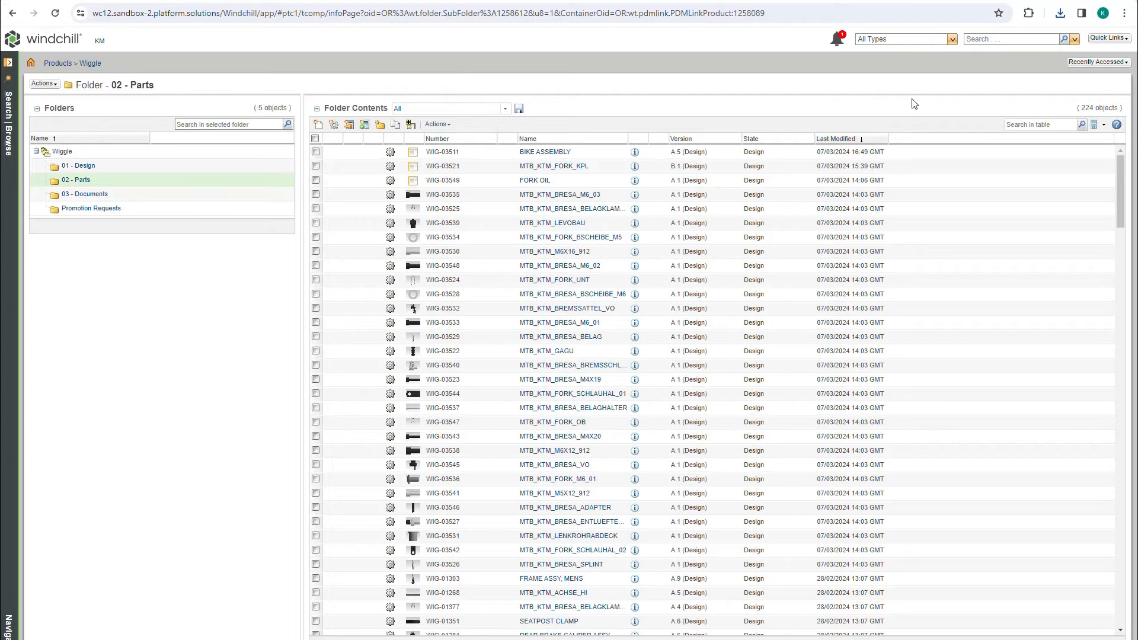
left_click(1040, 124)
key("Return")
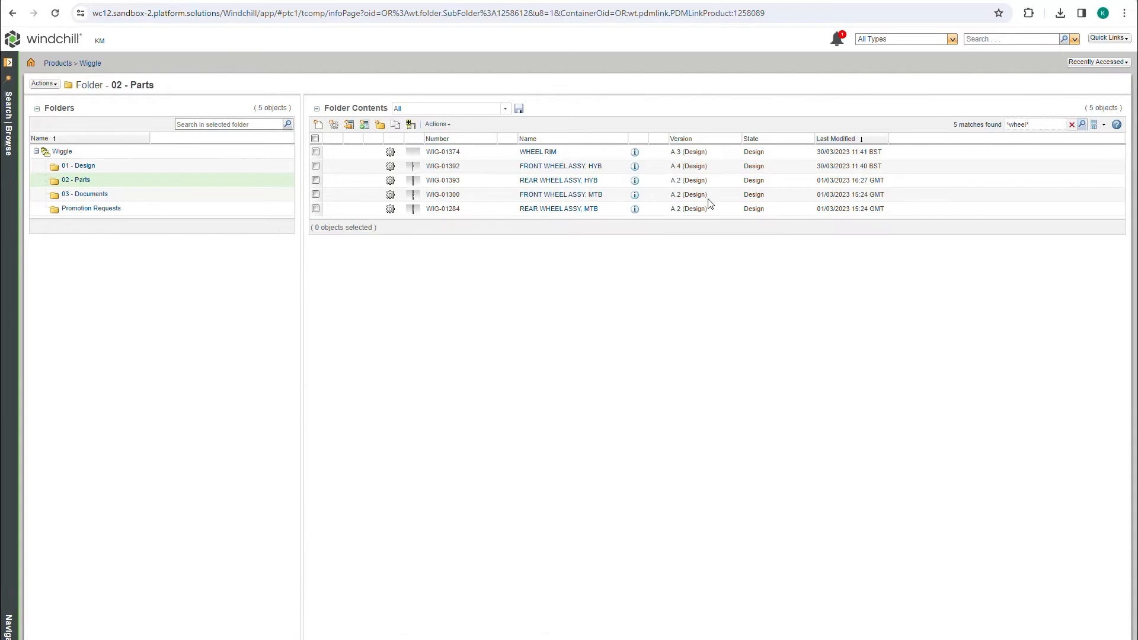
- Copy the number WIG-01392 of FRONT WHEEL ASSY, HYB and switch to the bike_assy_01.xls workbook in Excel
left_click(460, 166)
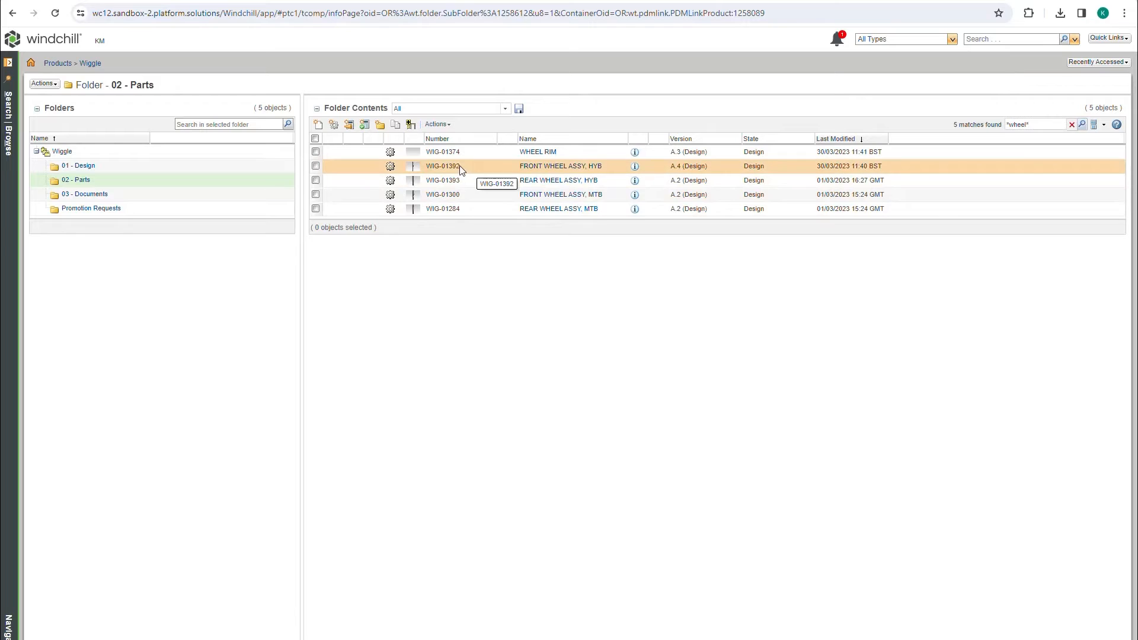
left_click_drag(461, 168, 426, 168)
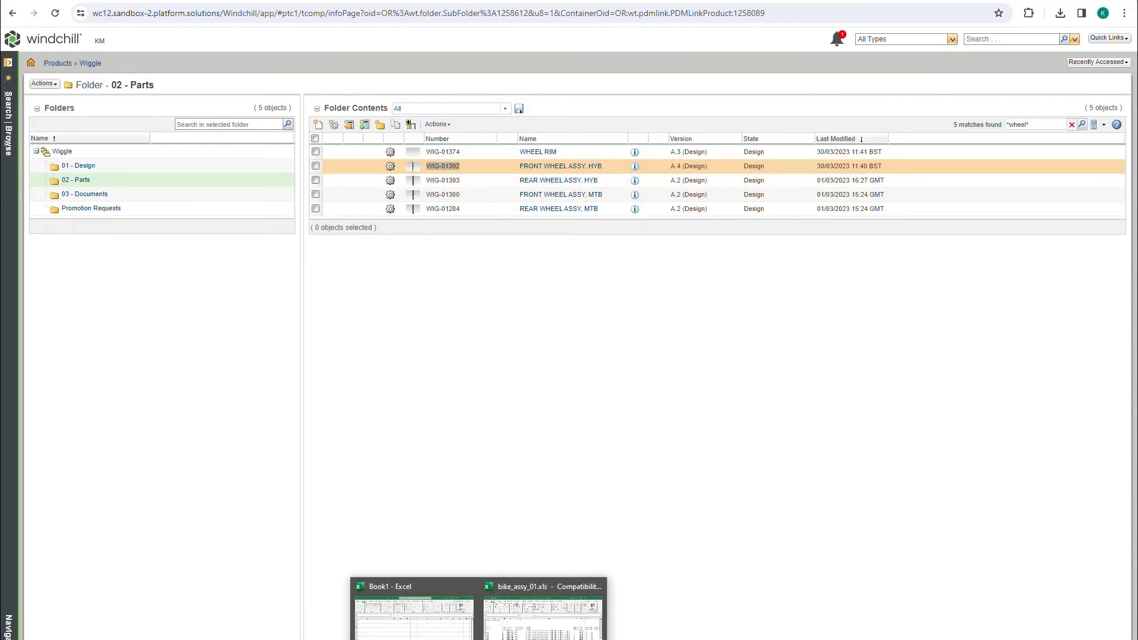
left_click(519, 620)
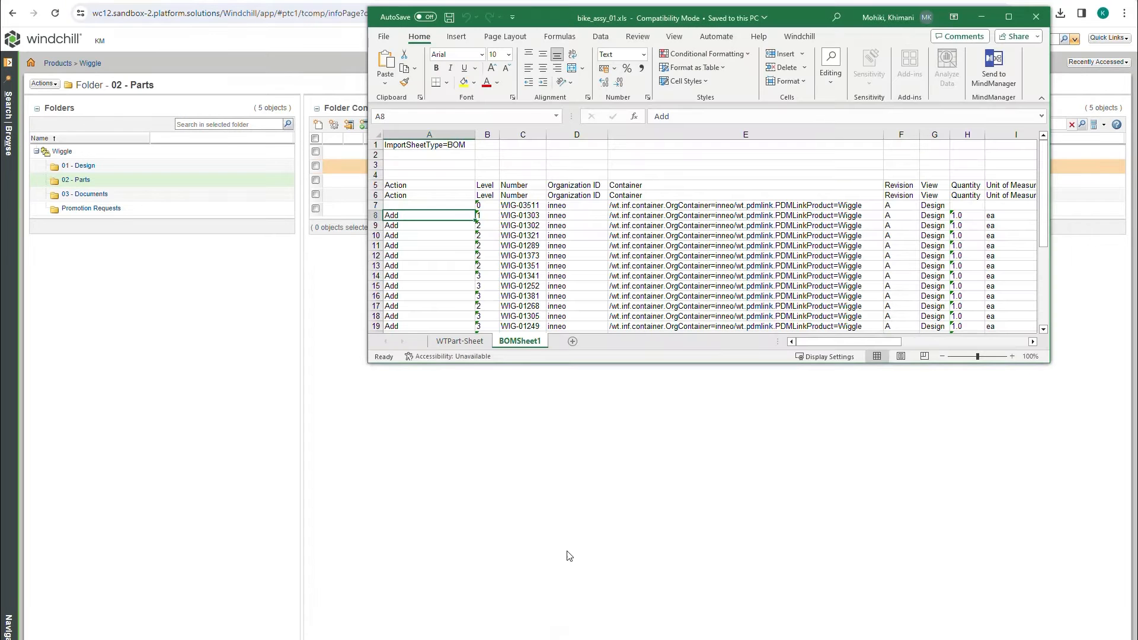
left_click(1008, 17)
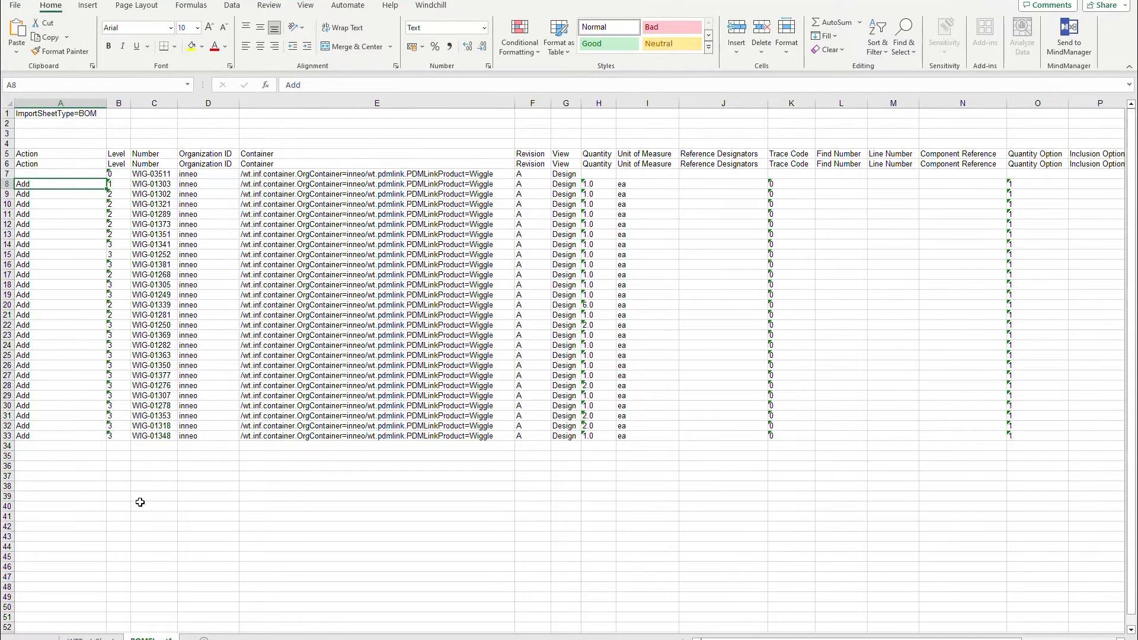
- Duplicate columns A to Q of BOM row 33 into row 34 as copied cells instead of a series
left_click_drag(41, 435, 767, 448)
left_click(777, 459)
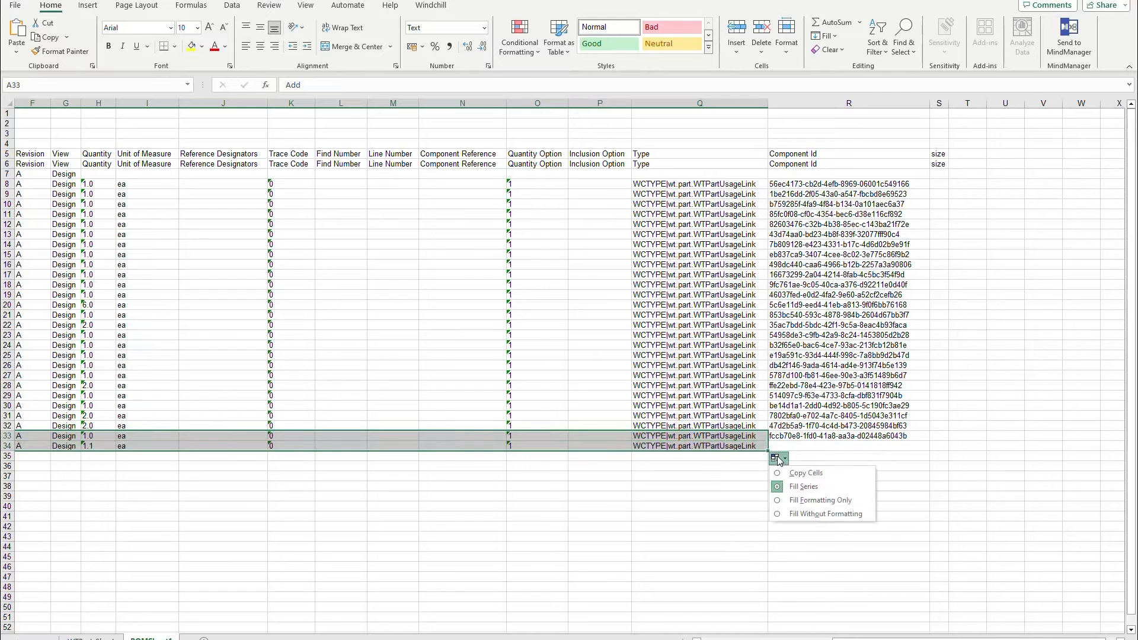
left_click(805, 473)
left_click_drag(784, 638, 784, 639)
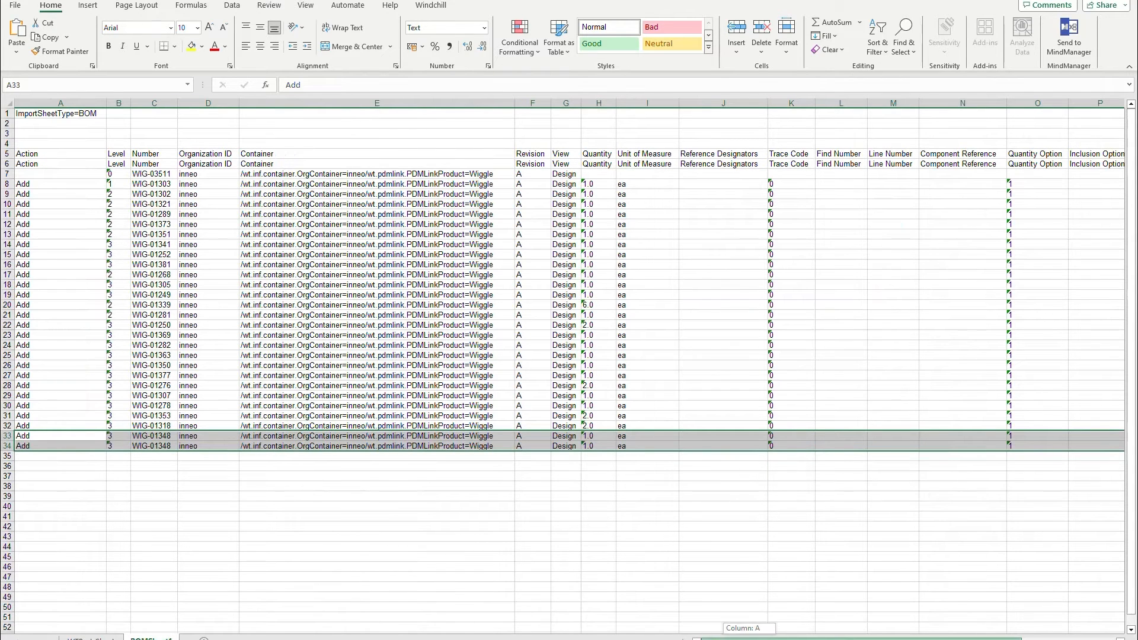
left_click(159, 437)
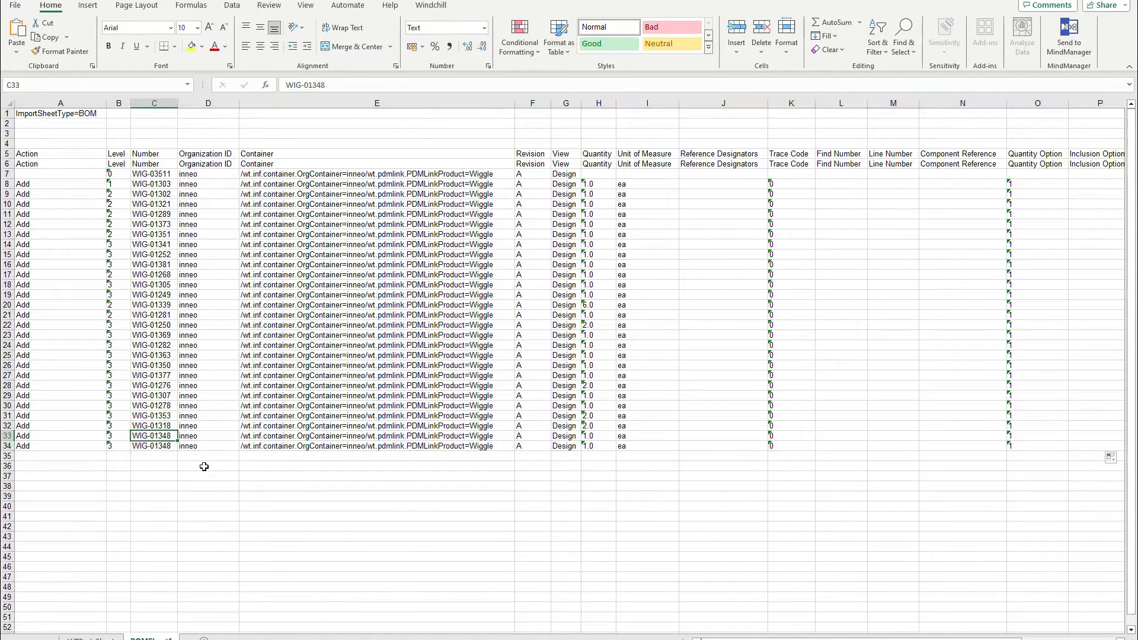
key("ctrl+v")
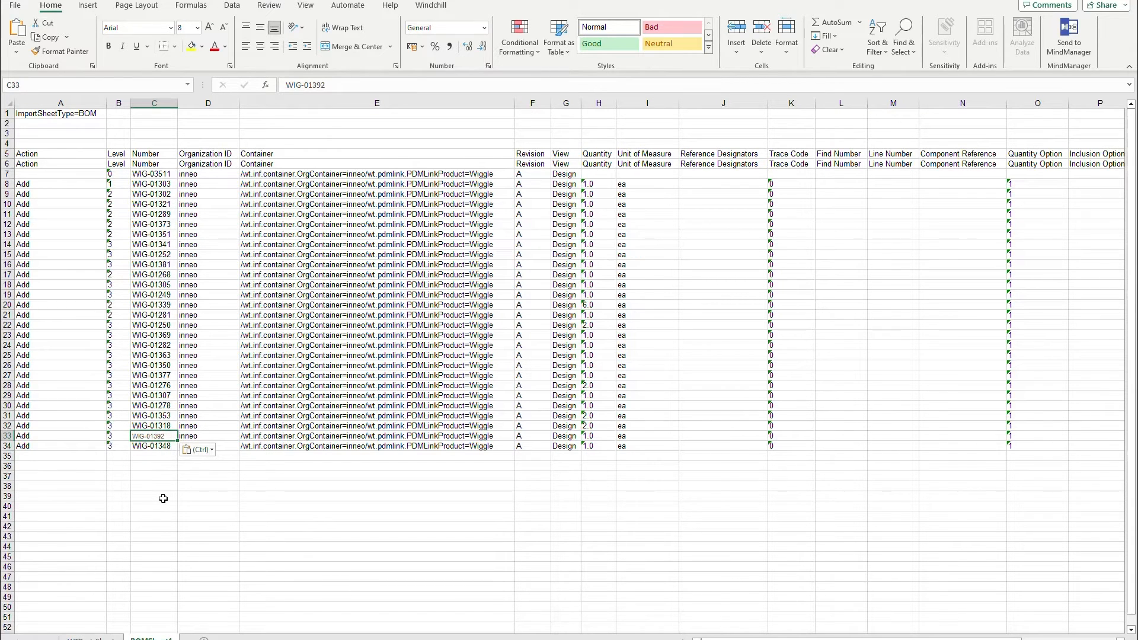
key("ctrl+z")
- Paste the front wheel assembly number WIG-01392 into the Number cell of row 34
left_click(156, 444)
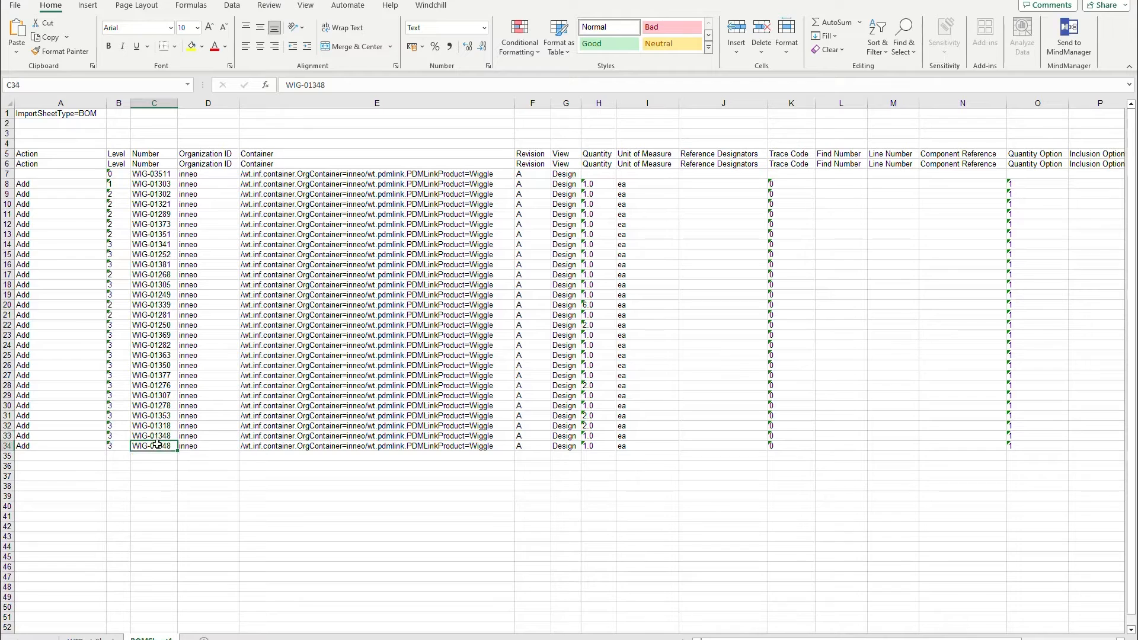
key("ctrl+v")
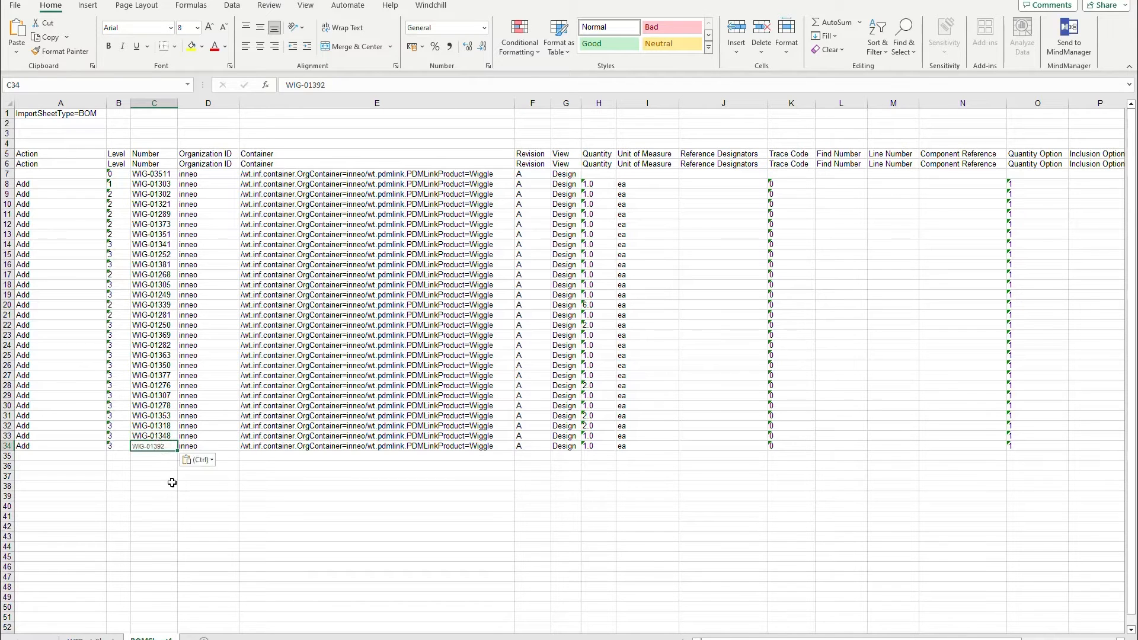
key("Return")
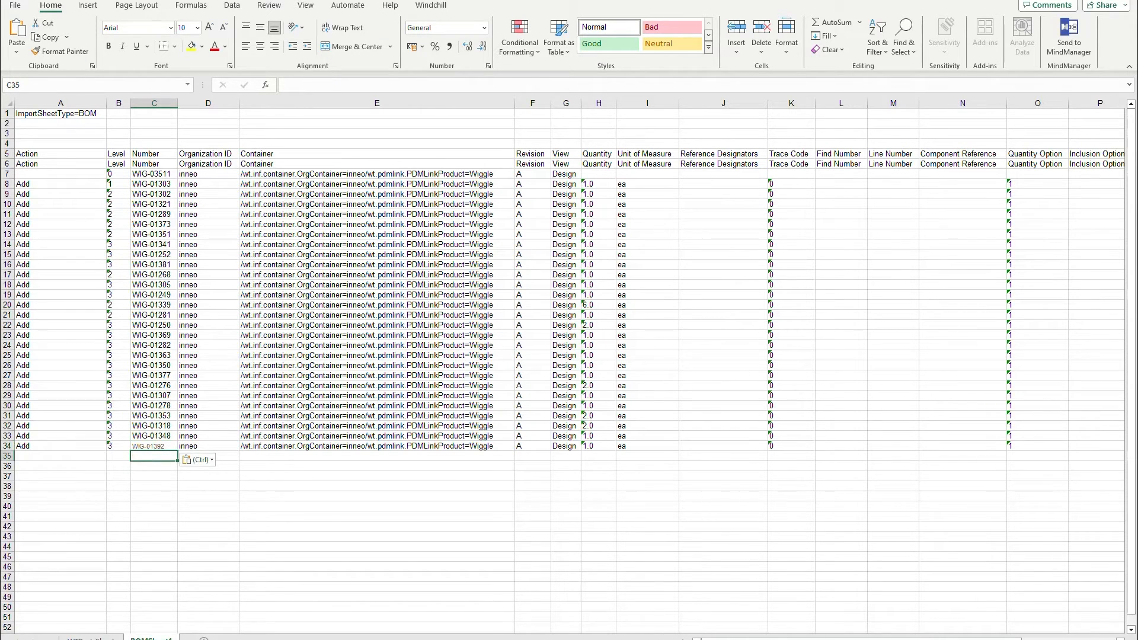
- Copy the number WIG-01393 of REAR WHEEL ASSY, HYB from Windchill and return to the bike_assy_01.xls workbook in Excel
key("alt+Tab")
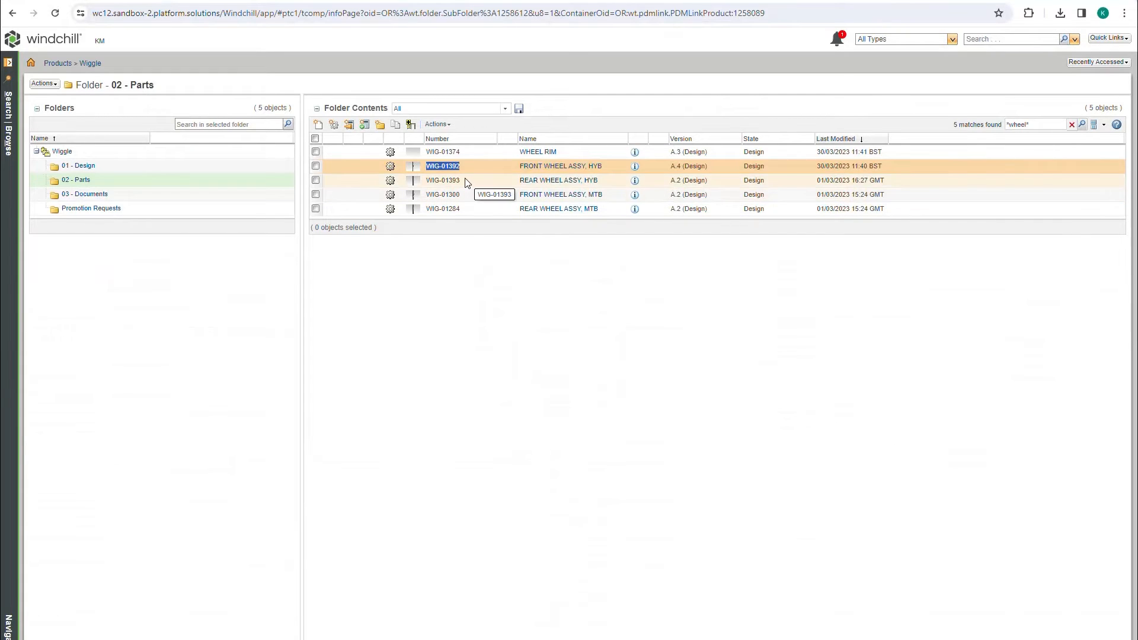
left_click_drag(464, 179, 428, 183)
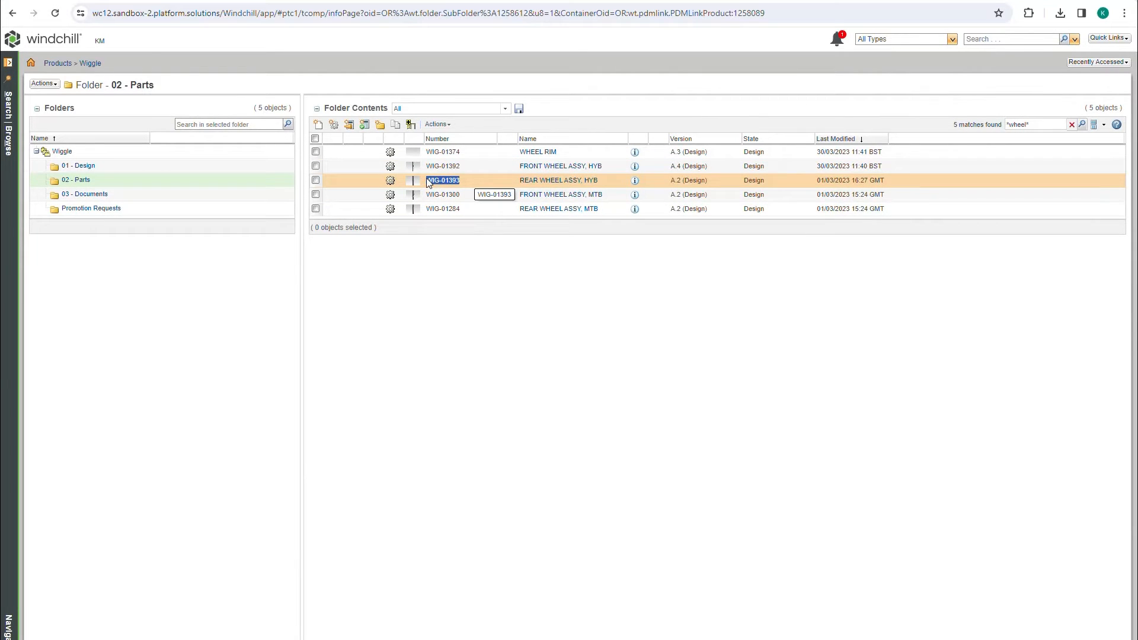
left_click(479, 639)
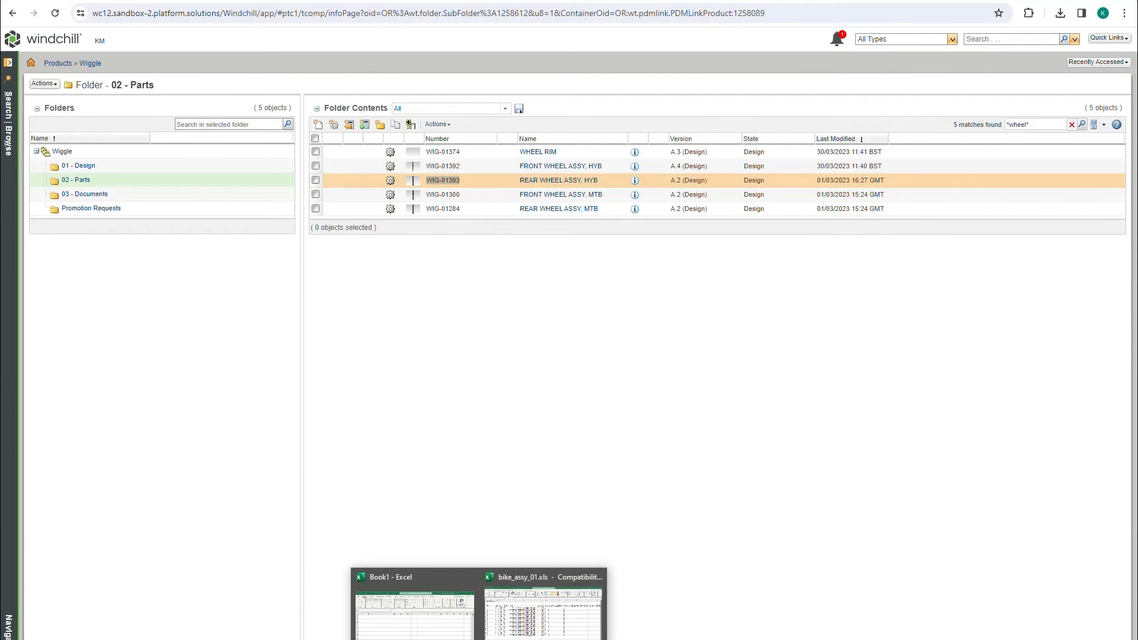
left_click(526, 630)
- Duplicate columns A to Q of BOM row 34 into row 35 as copied cells
left_click_drag(56, 447, 768, 462)
left_click(779, 468)
left_click(806, 477)
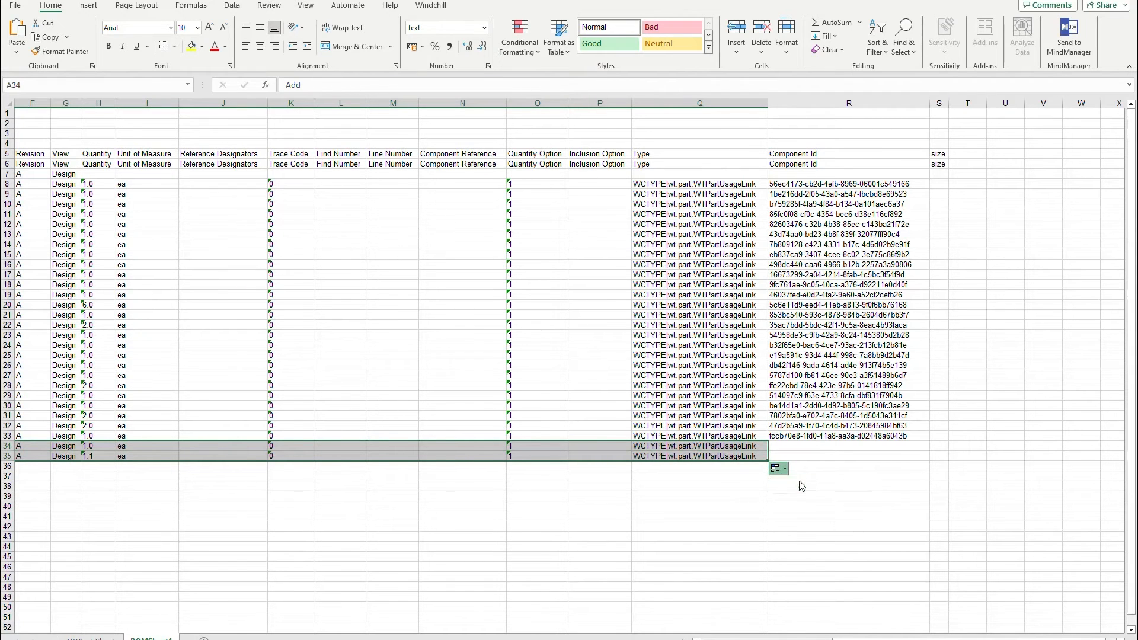
scroll(800, 475, "left", 3)
- Paste the rear wheel assembly number WIG-01393 into the Number cell of row 35
left_click(159, 457)
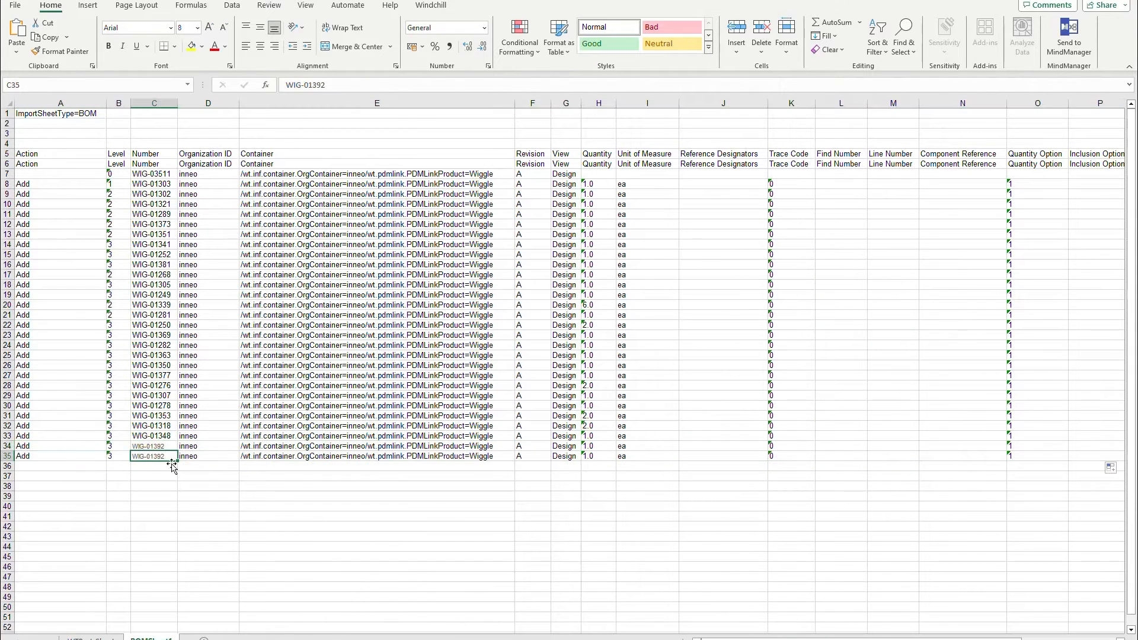
key("ctrl+v")
left_click(145, 489)
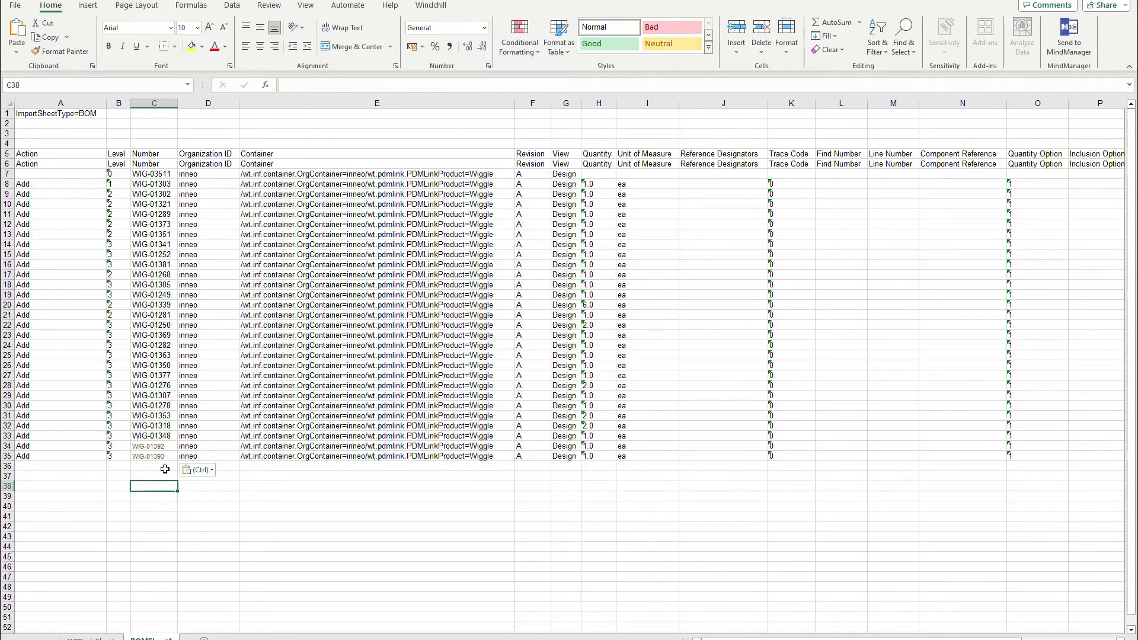
- Set the Level of both added wheel assemblies in rows 34 and 35 to 1
left_click(40, 450)
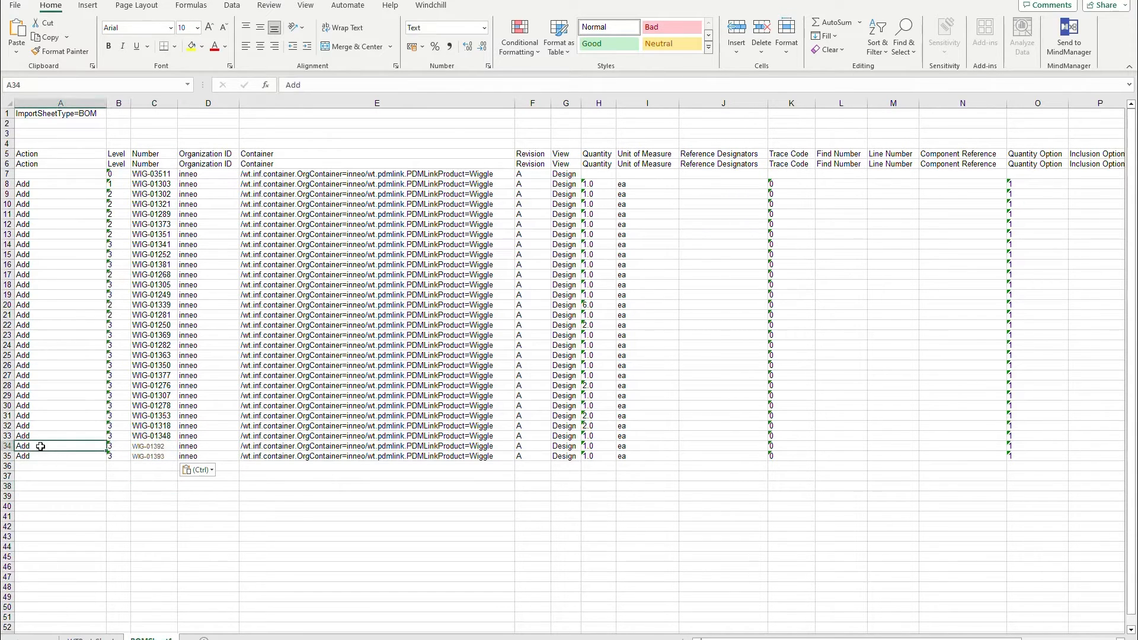
left_click(168, 448)
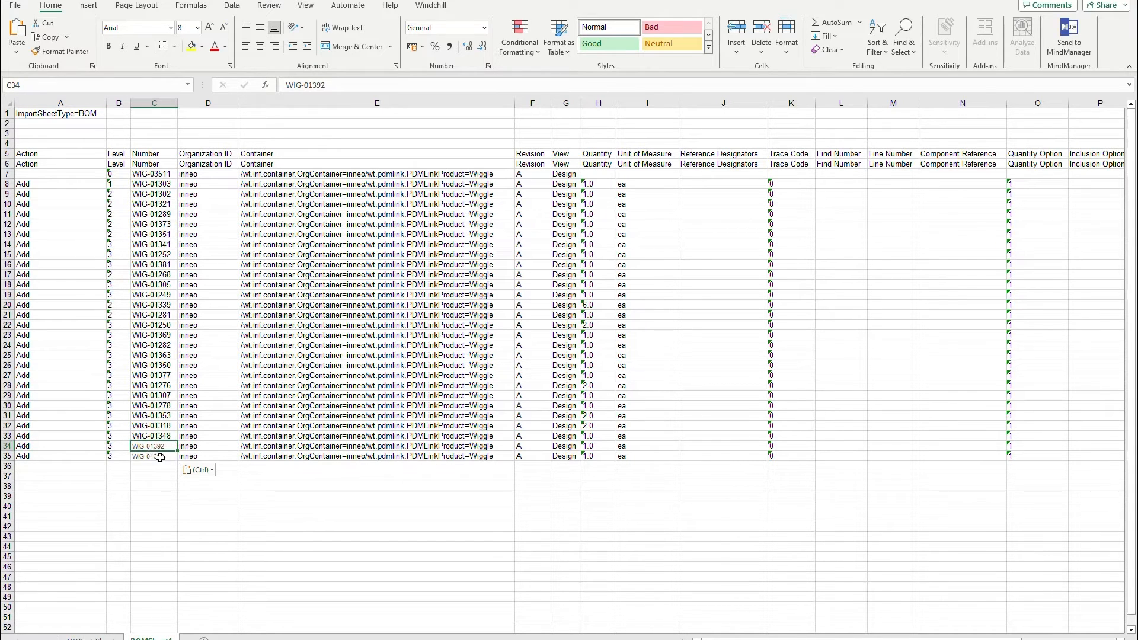
left_click(159, 457)
left_click(116, 447)
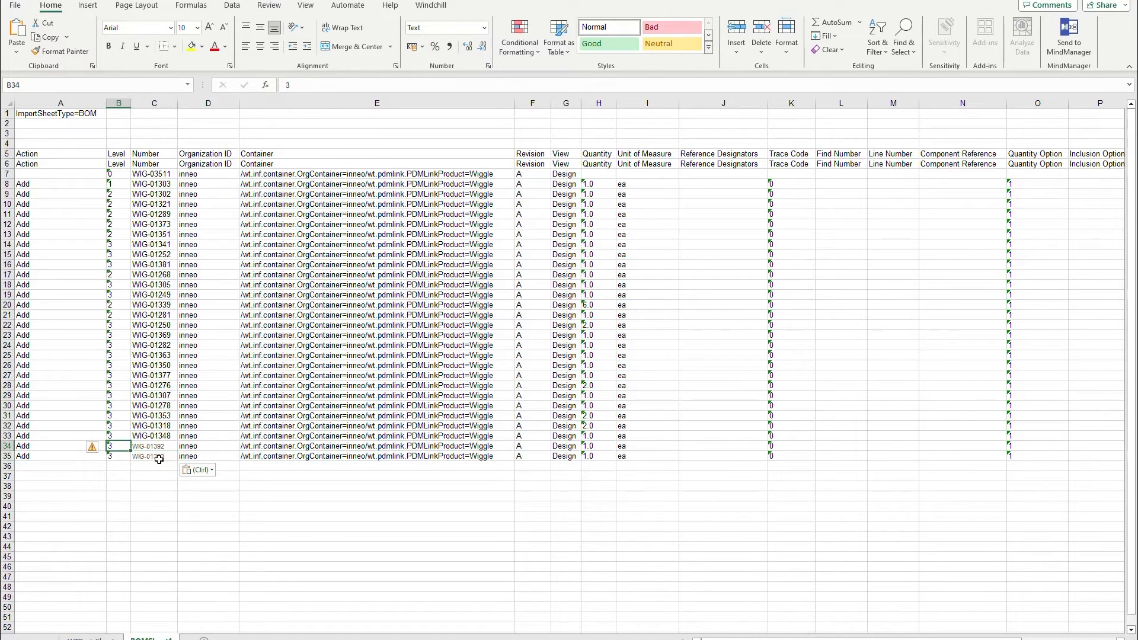
type("1")
key("Return")
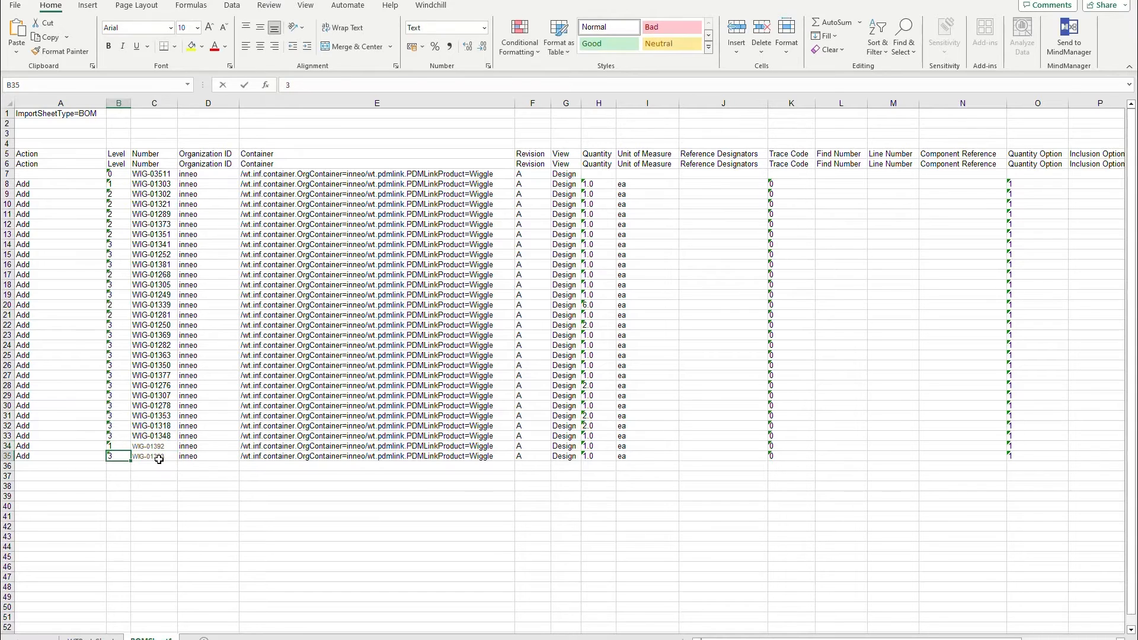
type("1")
key("Return")
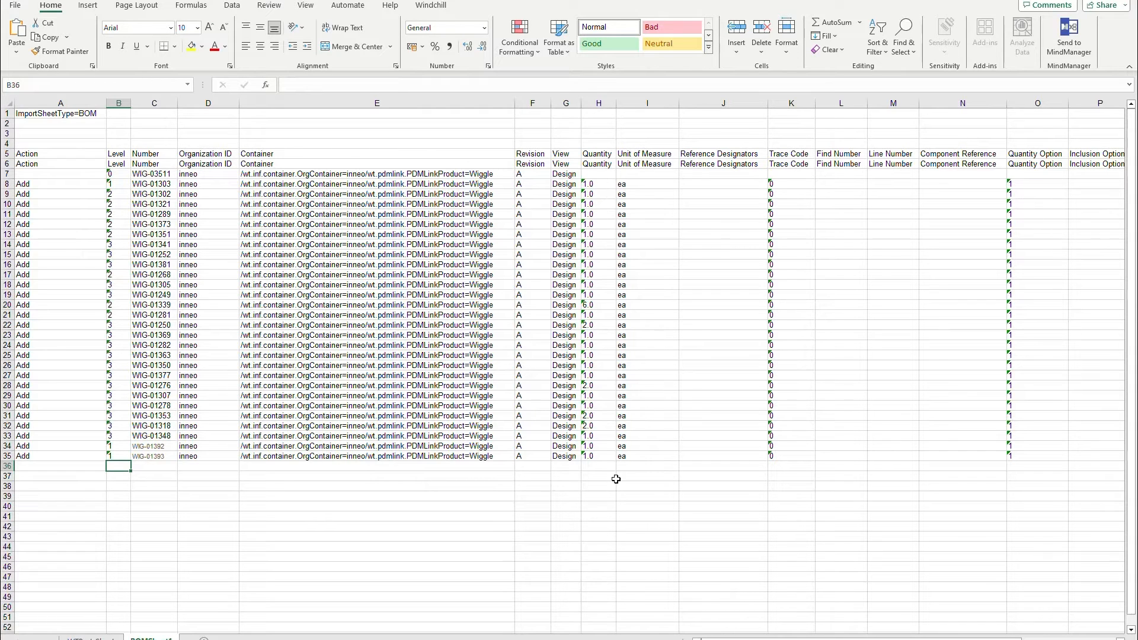
- Check the quantities of the added wheel rows and save the workbook in its existing Excel 97-2003 format
left_click(600, 446)
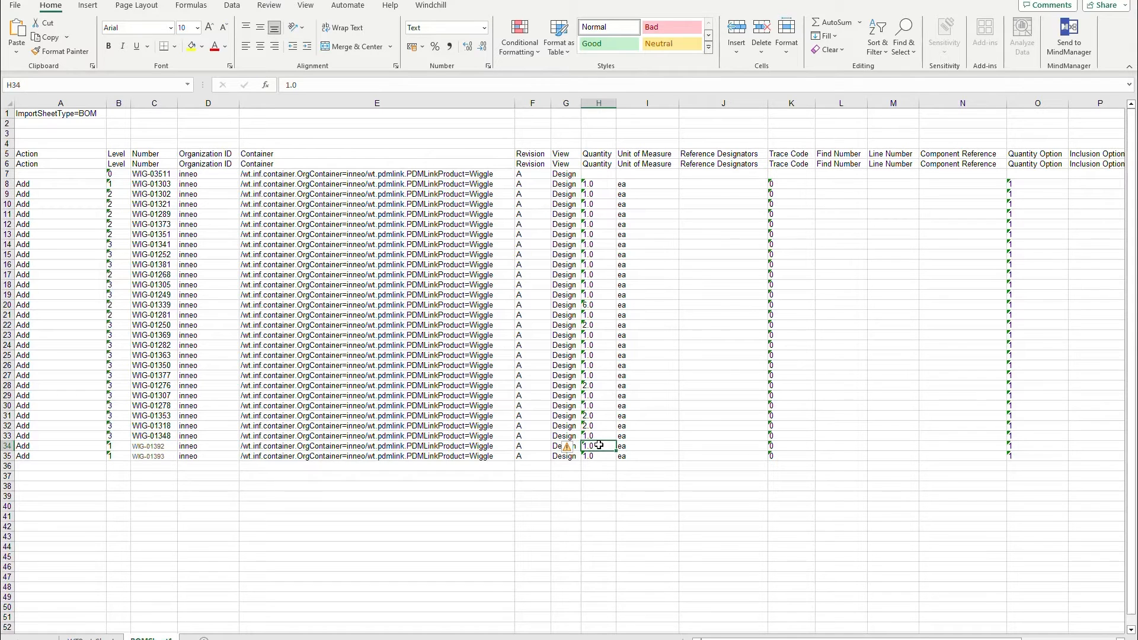
left_click(563, 509)
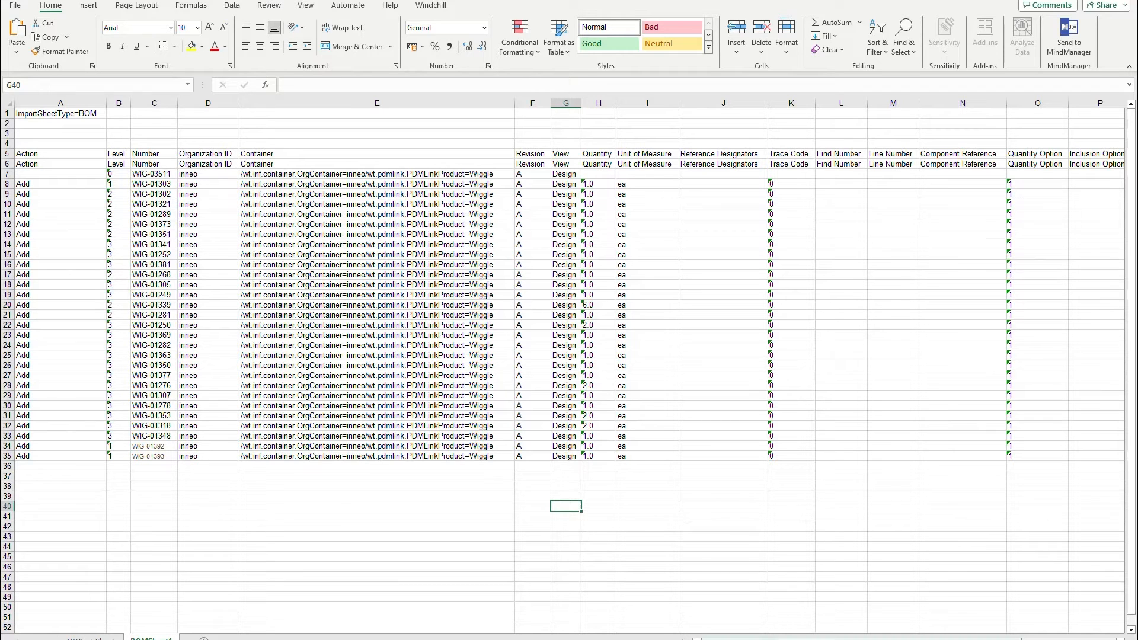
scroll(780, 628, "right", 2)
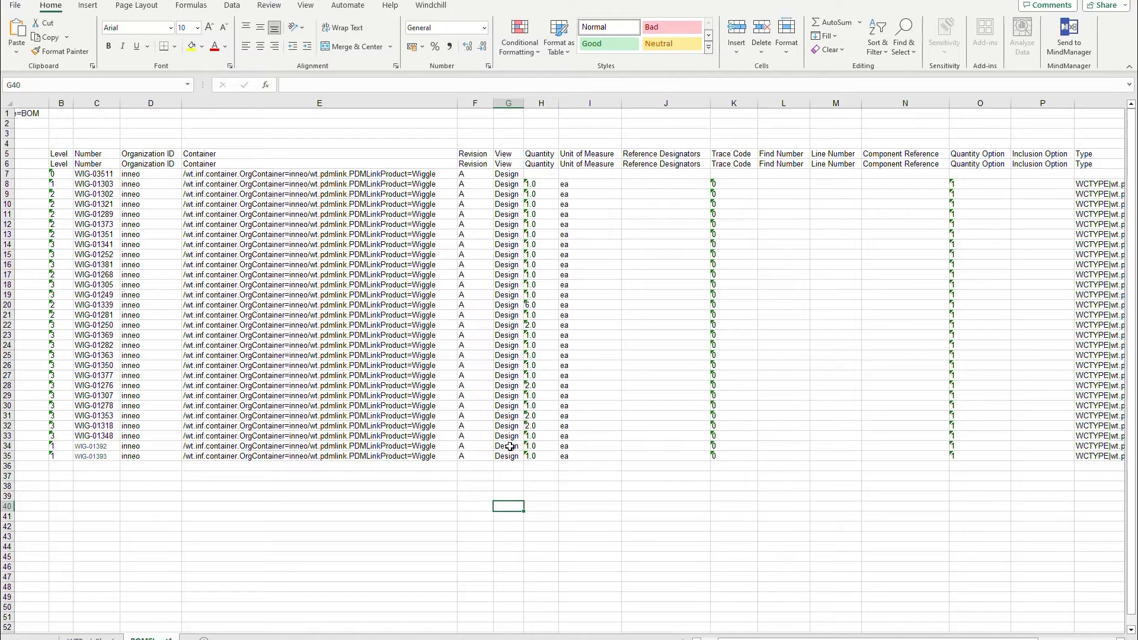
mouse_move(771, 637)
left_mouse_down()
mouse_move(792, 638)
mouse_move(765, 638)
left_mouse_up()
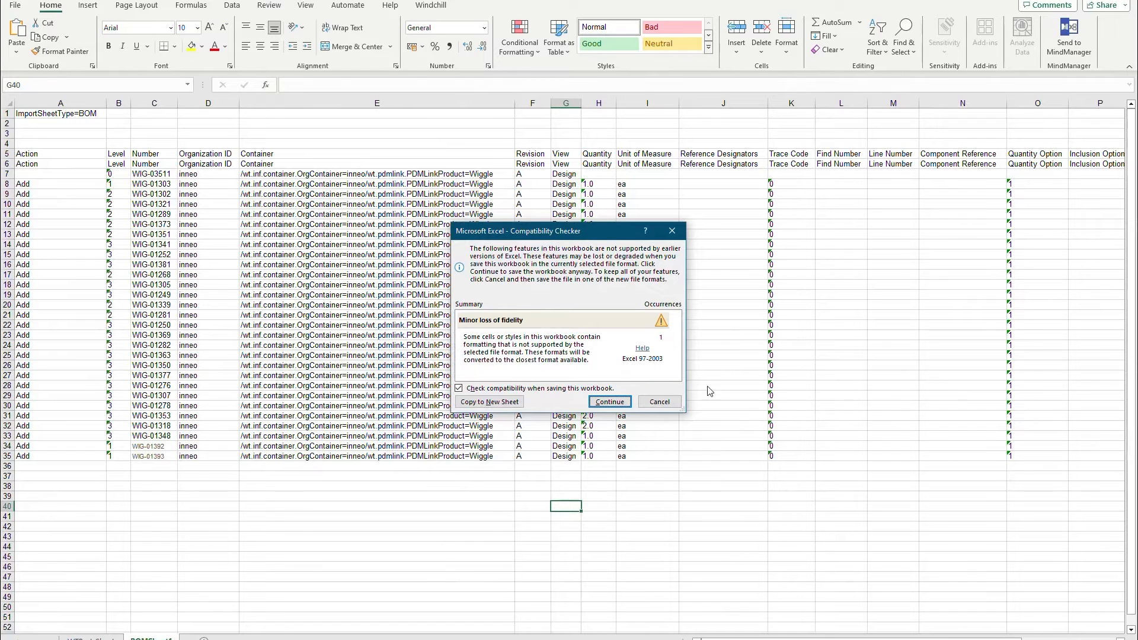
left_click(629, 406)
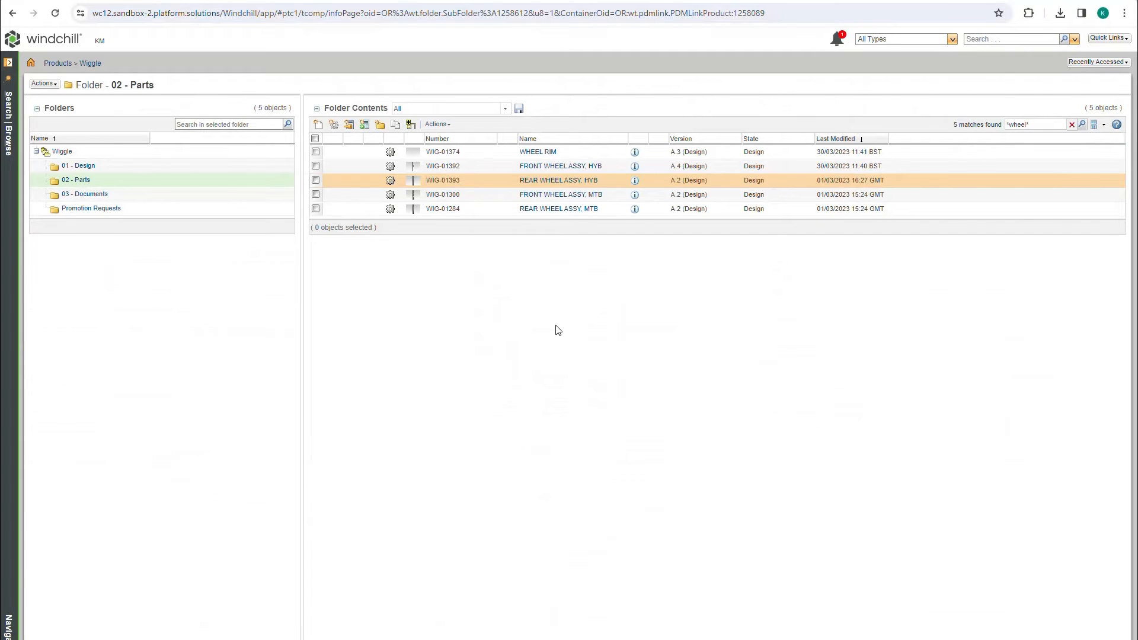
- Switch to Windchill, start Import from Spreadsheet in the 02 - Parts folder and choose bike_assy_01.xls from Downloads as the source file
left_click(556, 326)
left_click(437, 124)
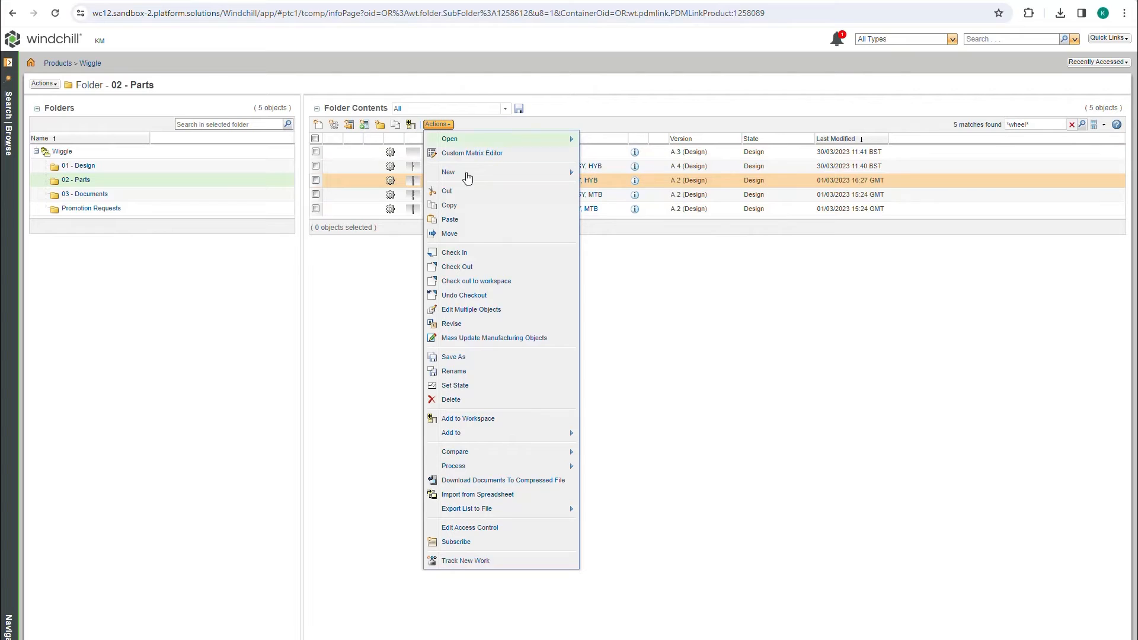
left_click(485, 495)
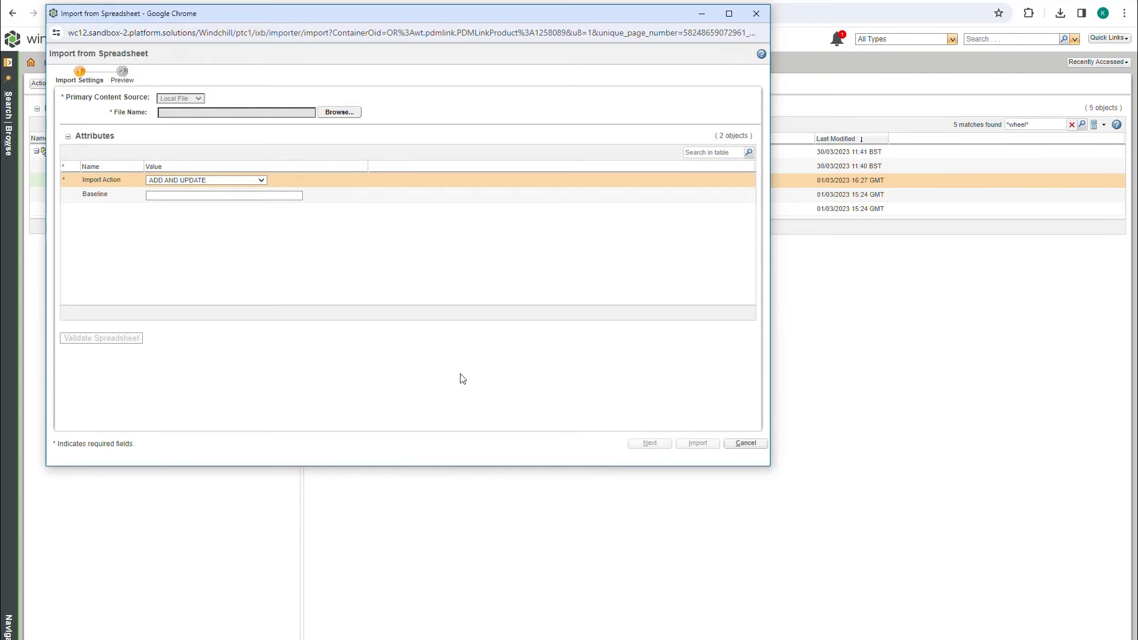
left_click(354, 115)
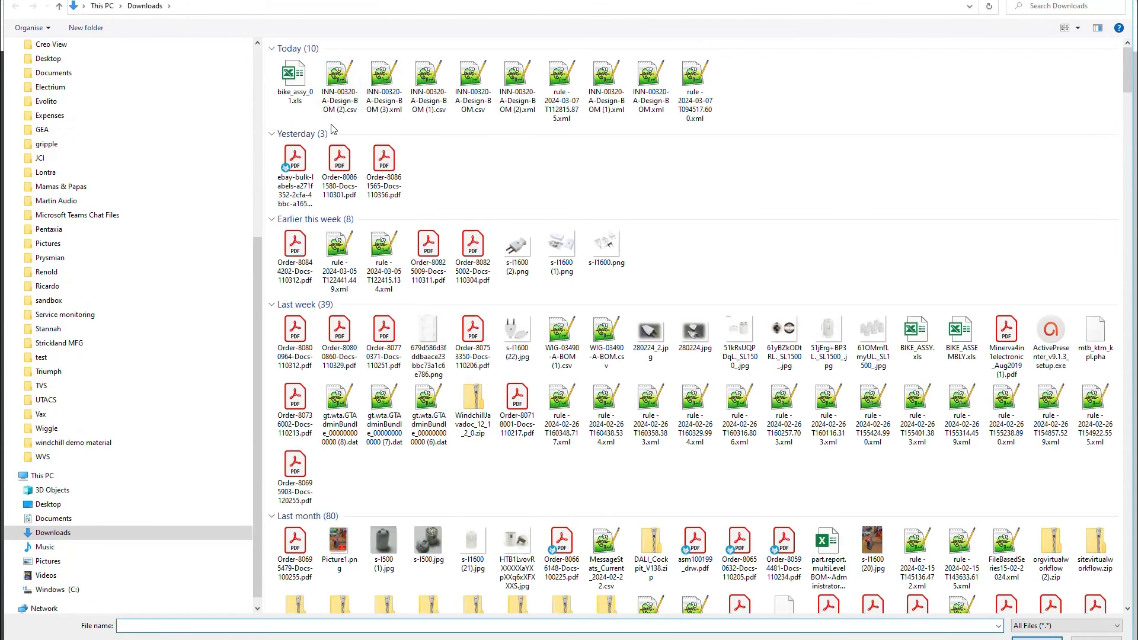
left_click(294, 80)
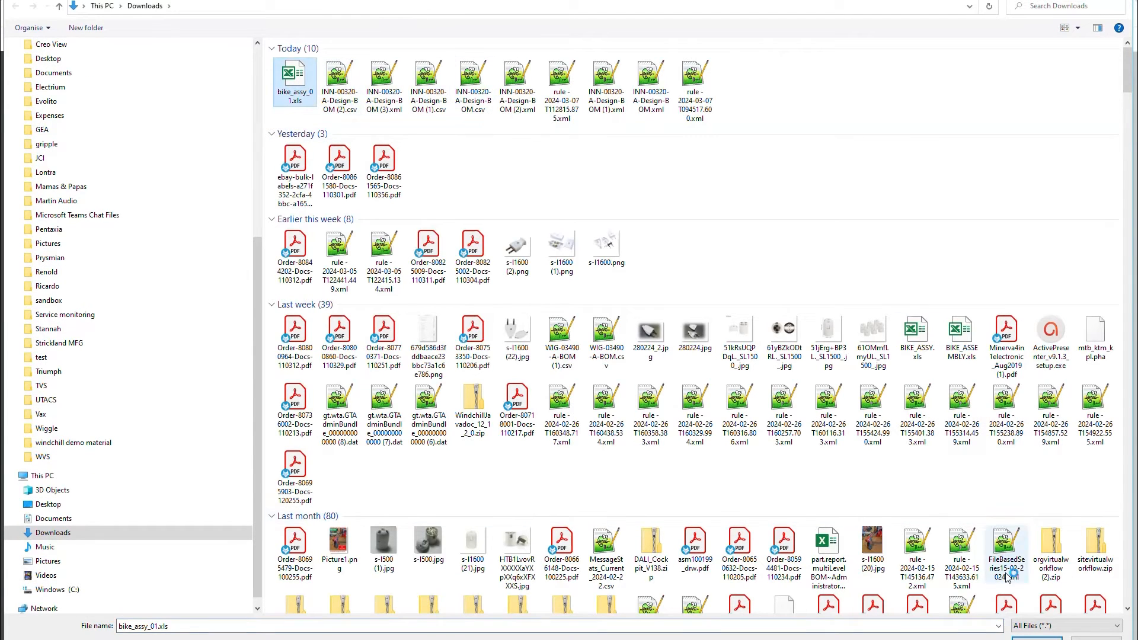
left_click(1037, 638)
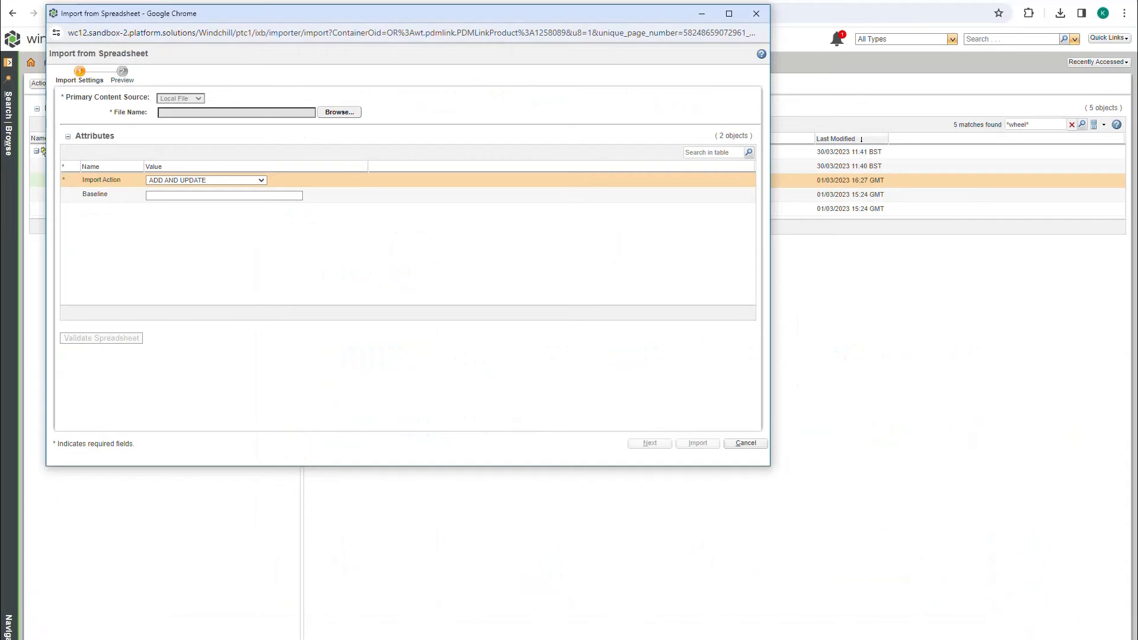
- Validate bike_assy_01.xls with the import action UPDATE ONLY and run the import
left_click(241, 180)
left_click(168, 219)
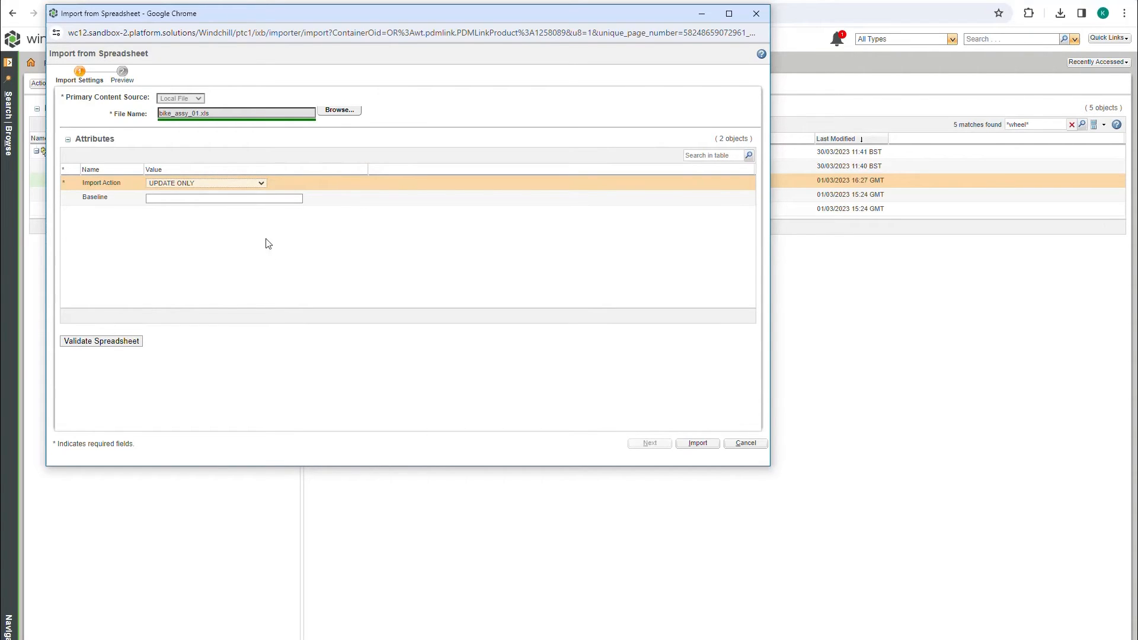
left_click(107, 344)
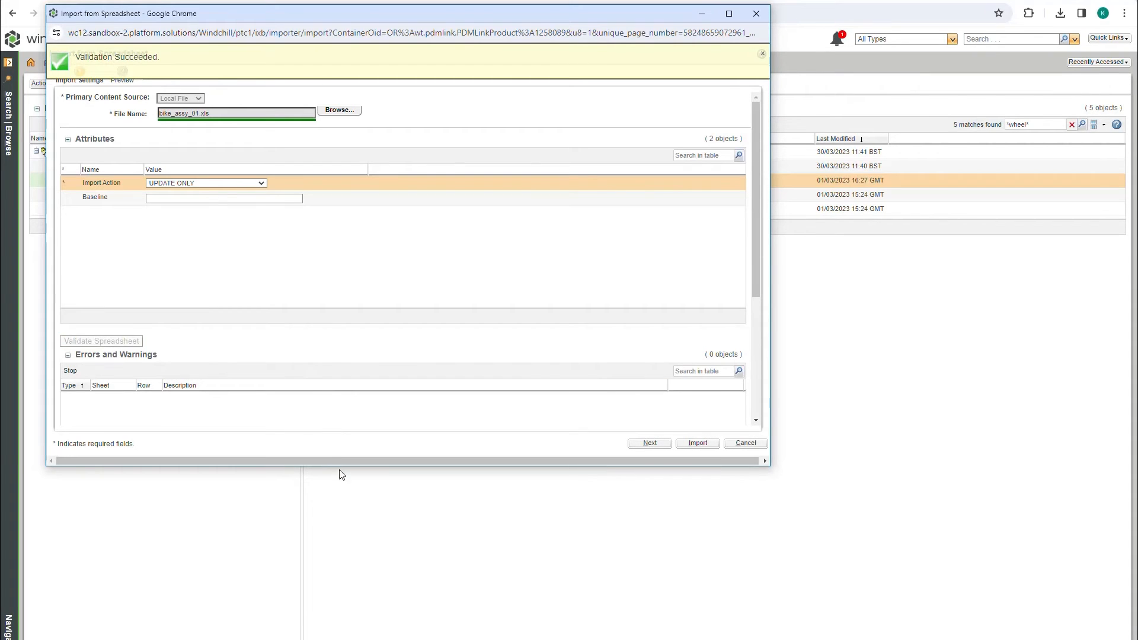
left_click_drag(340, 467, 345, 571)
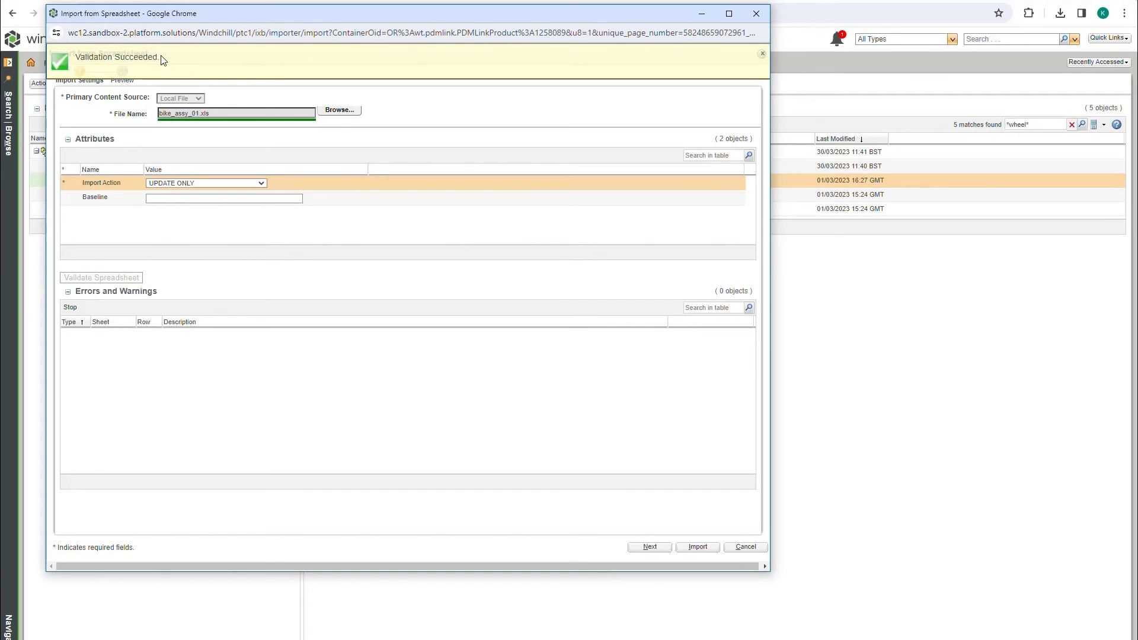
left_click(688, 550)
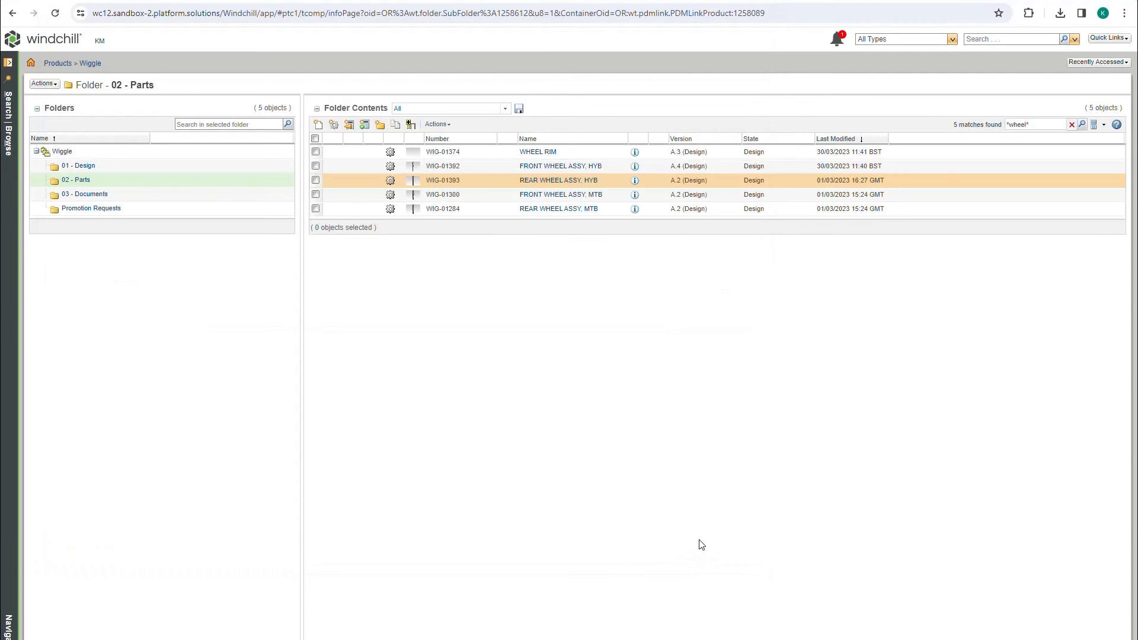
- Open the recently accessed part WIG-03511, BIKE ASSEMBLY and collapse FRAME ASSY, MENS in its structure to check the top level
left_click(1094, 60)
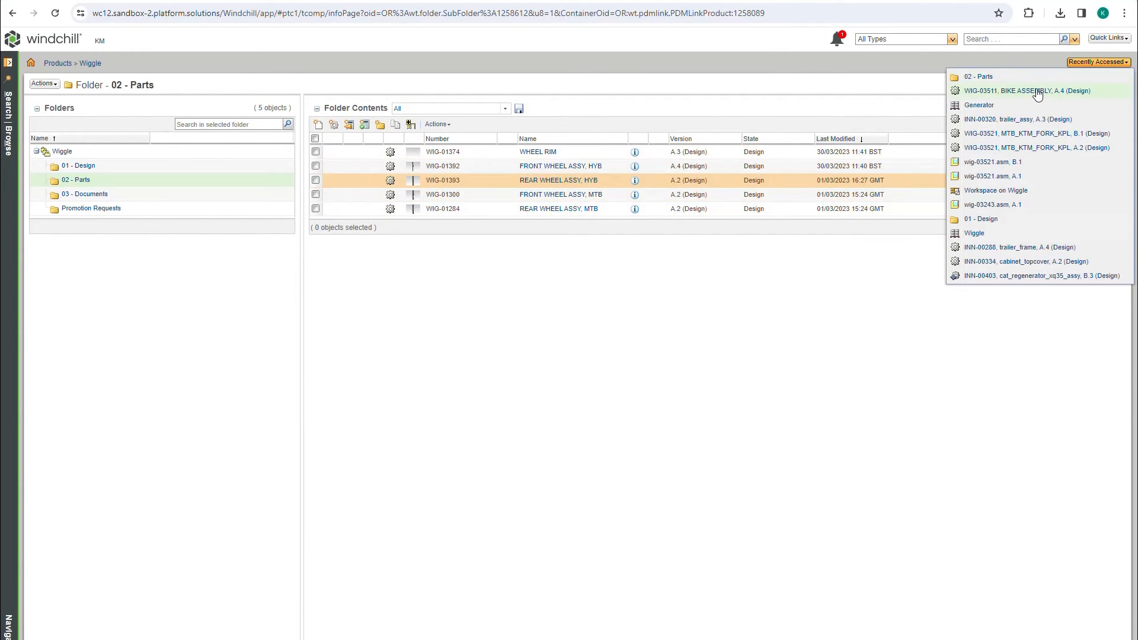
left_click(1028, 93)
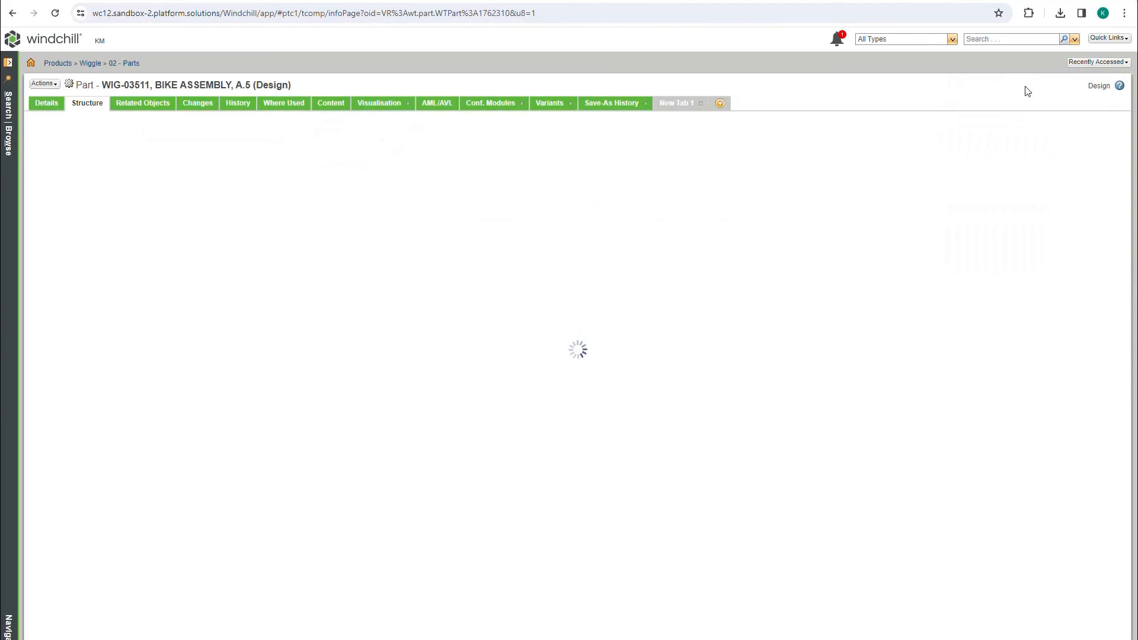
left_click(44, 212)
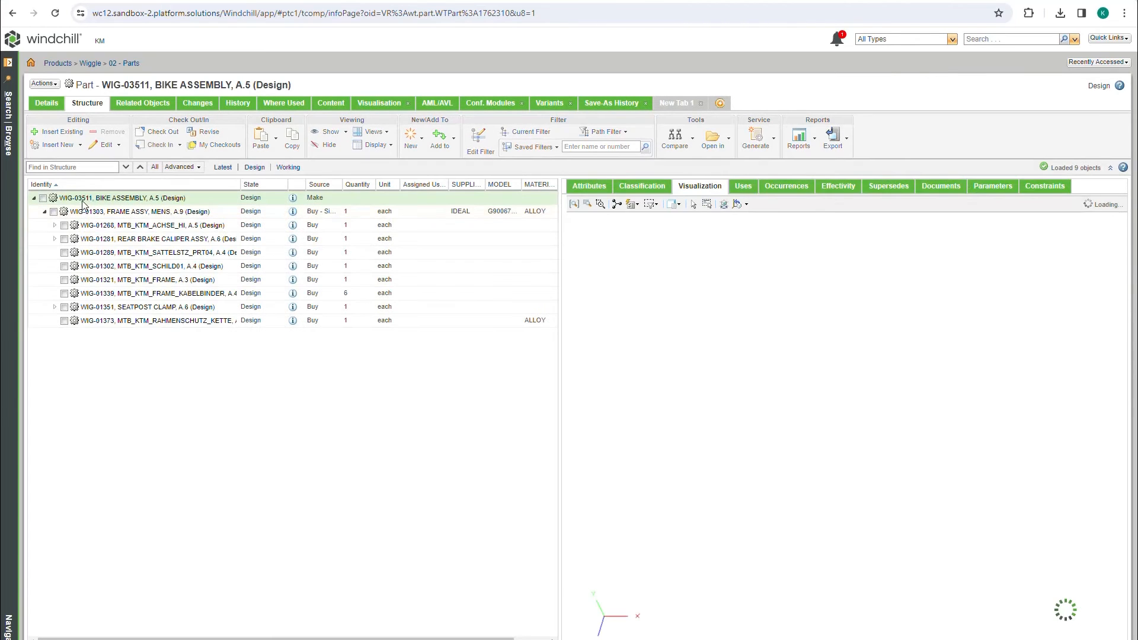
left_click(45, 213)
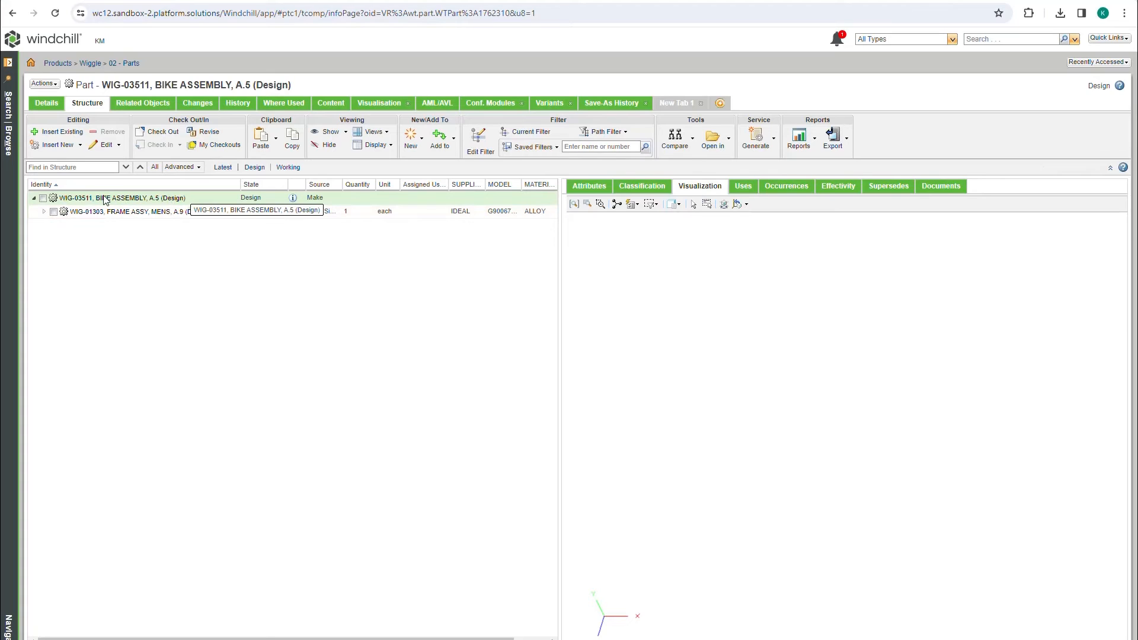
- Open the Import Job Monitor, view the details of the bike_assy_01.xls import job and refresh the job list to check its status
left_click(1118, 39)
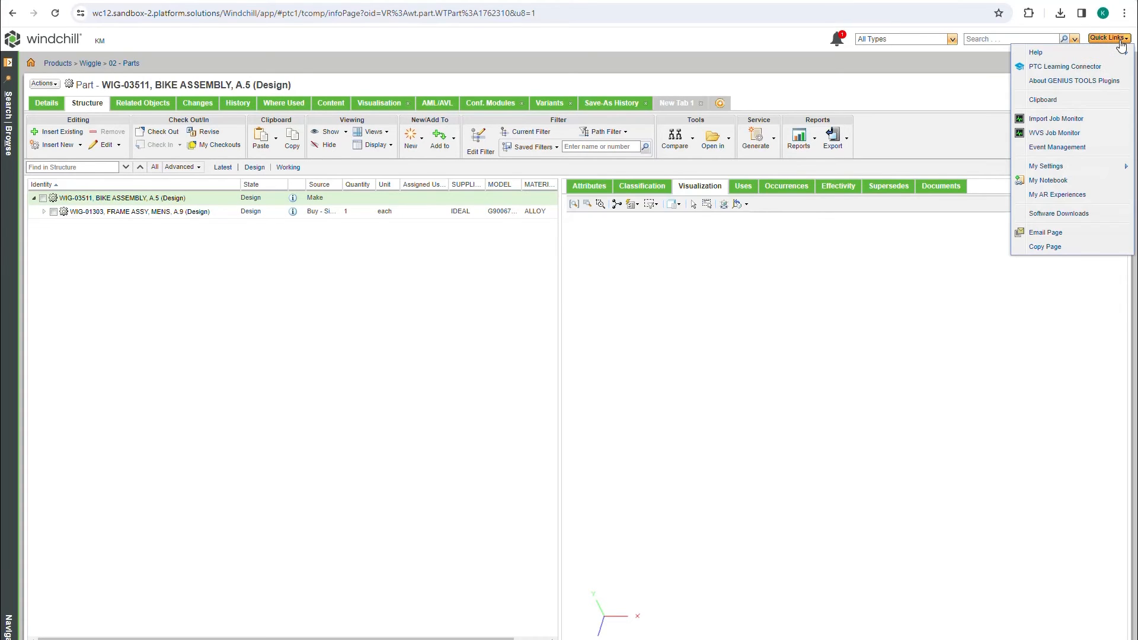
left_click(1049, 122)
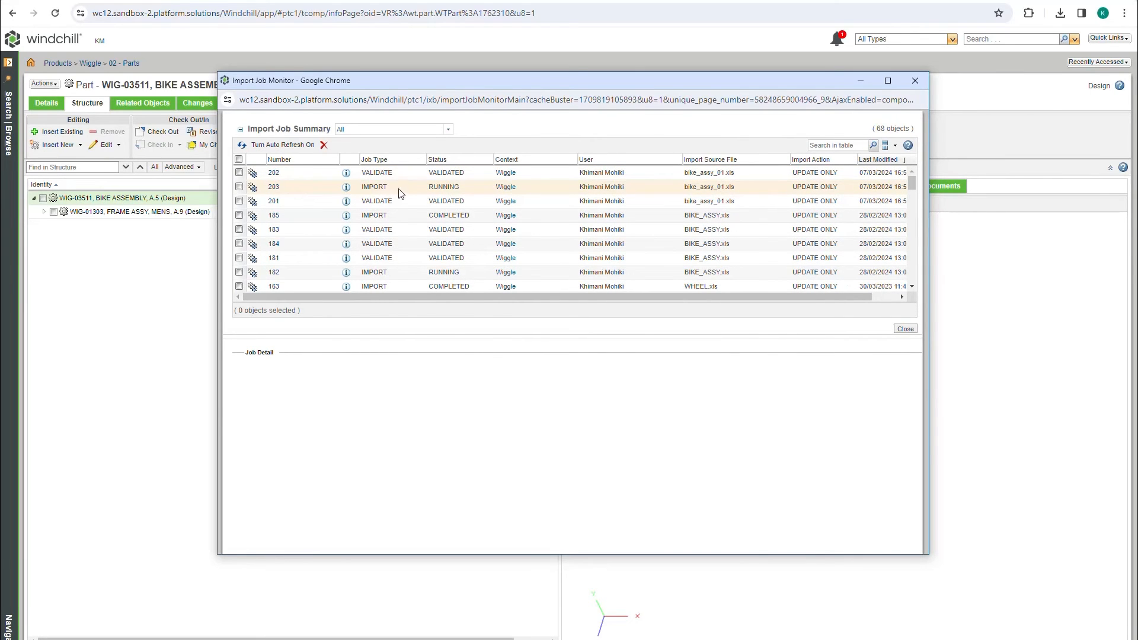
double_click(374, 187)
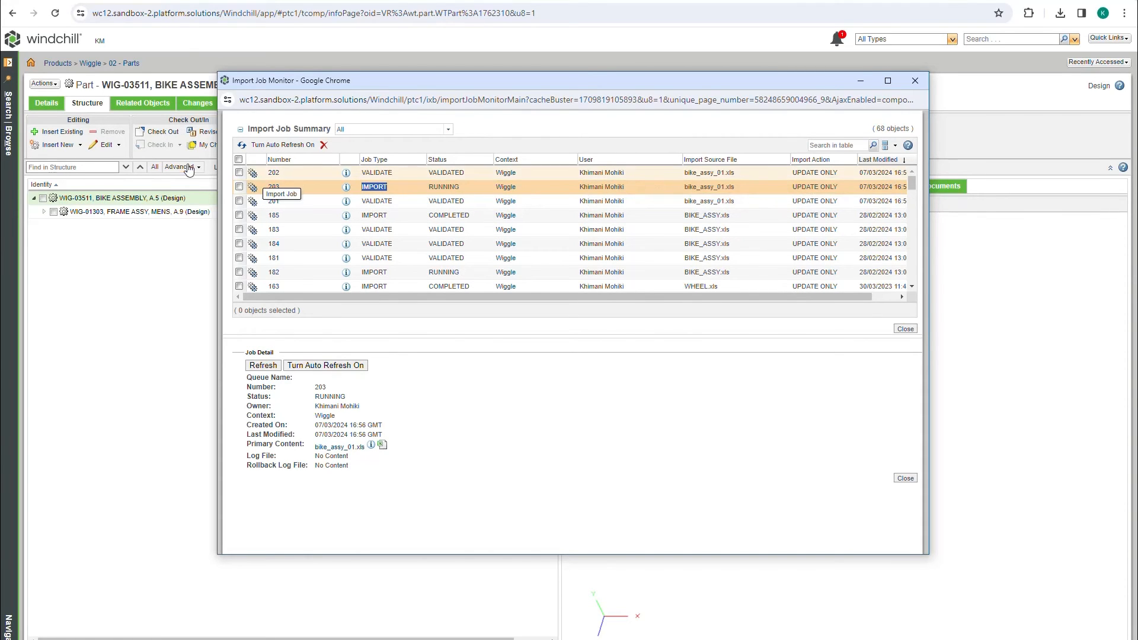
left_click(241, 145)
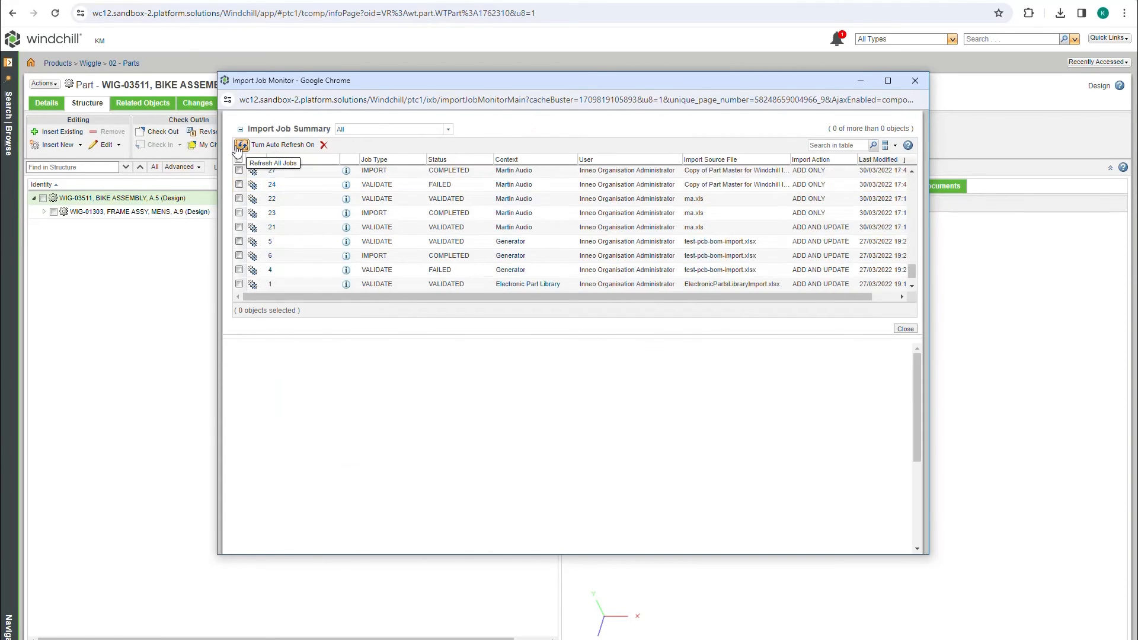
scroll(509, 208, "down", 5)
scroll(509, 207, "up", 5)
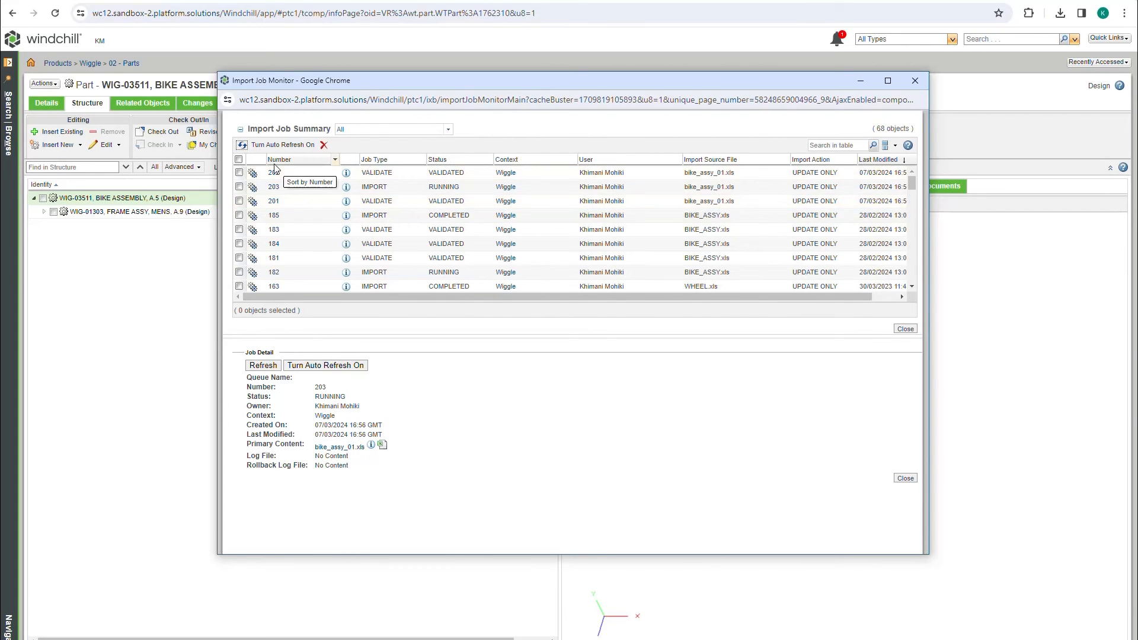
left_click(241, 145)
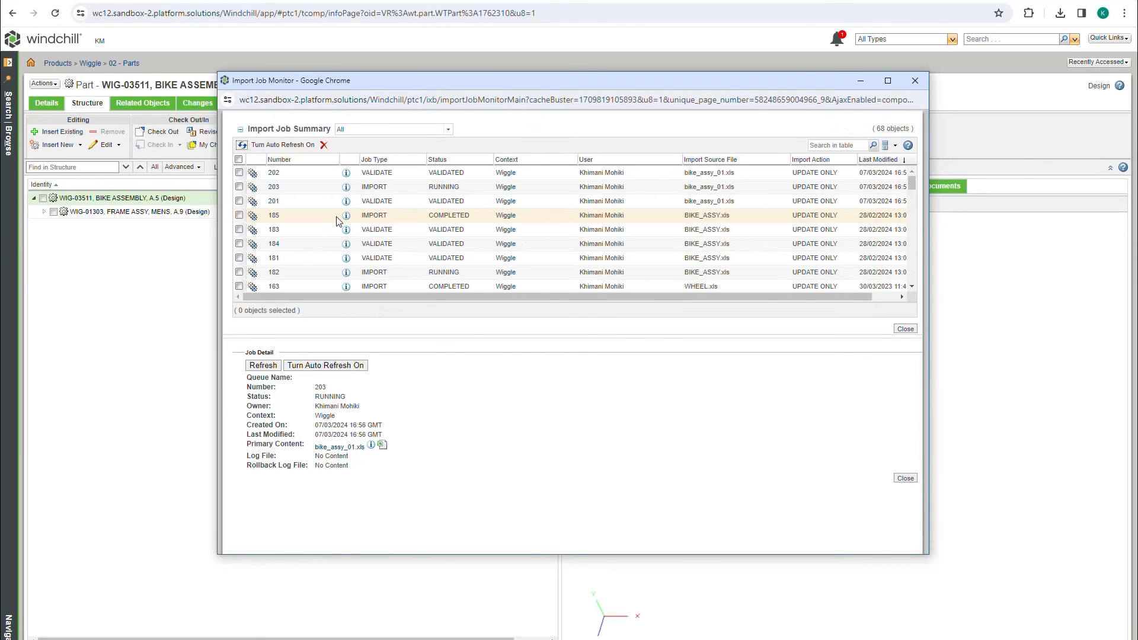
- Reload the BIKE ASSEMBLY page and inspect its structure and 3D visualization for the front and rear wheel assemblies
left_click(55, 13)
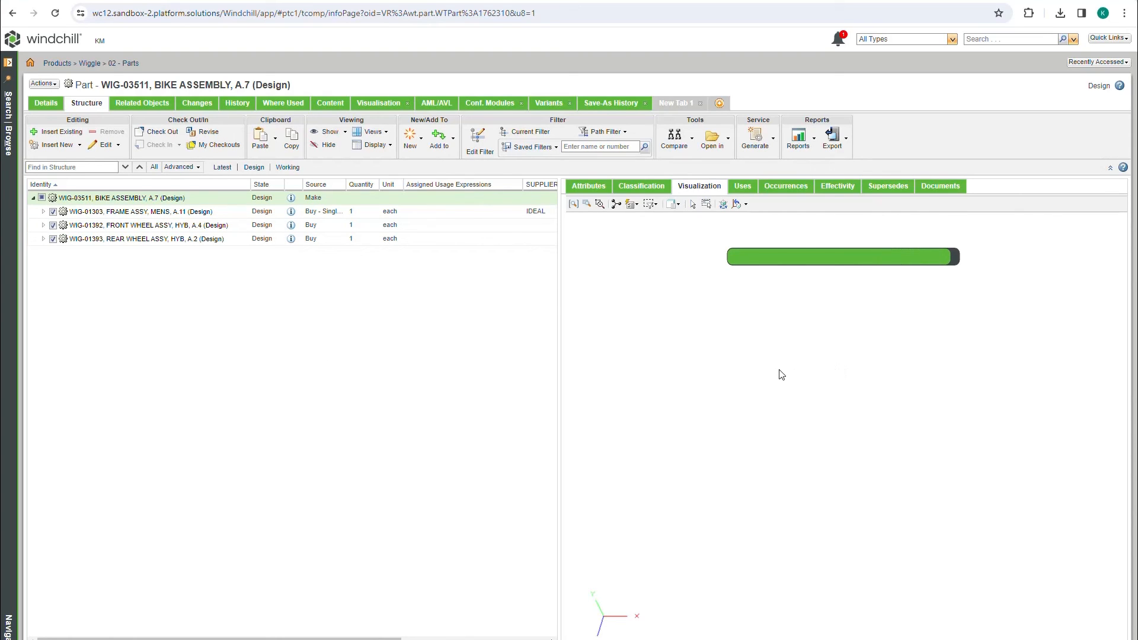
middle_click_drag(818, 481, 699, 434)
middle_click_drag(824, 416, 776, 415)
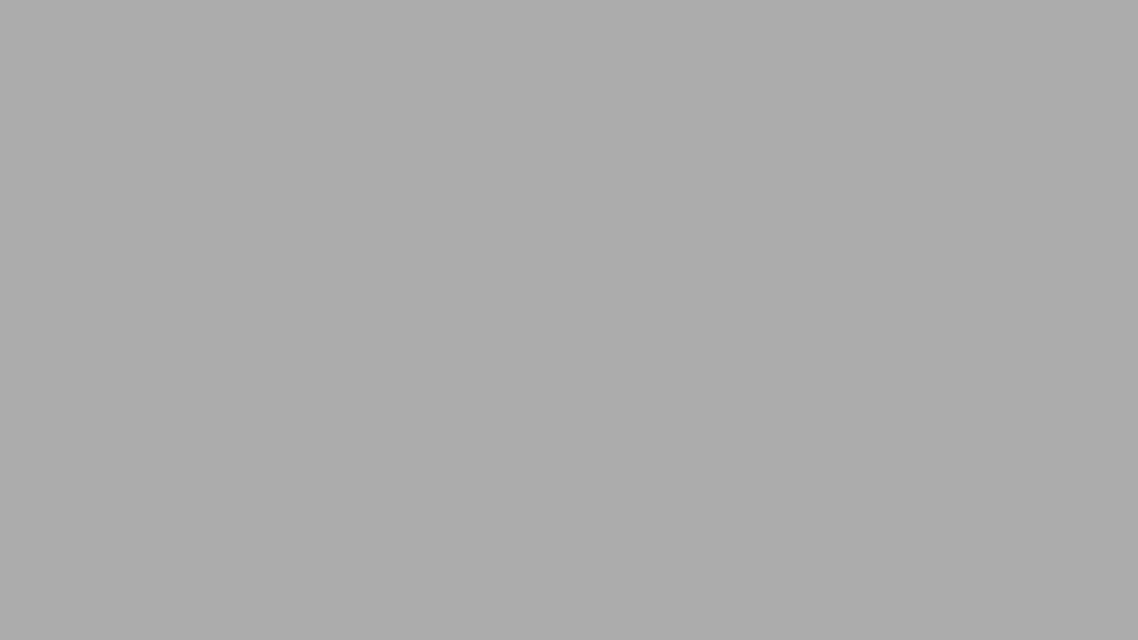